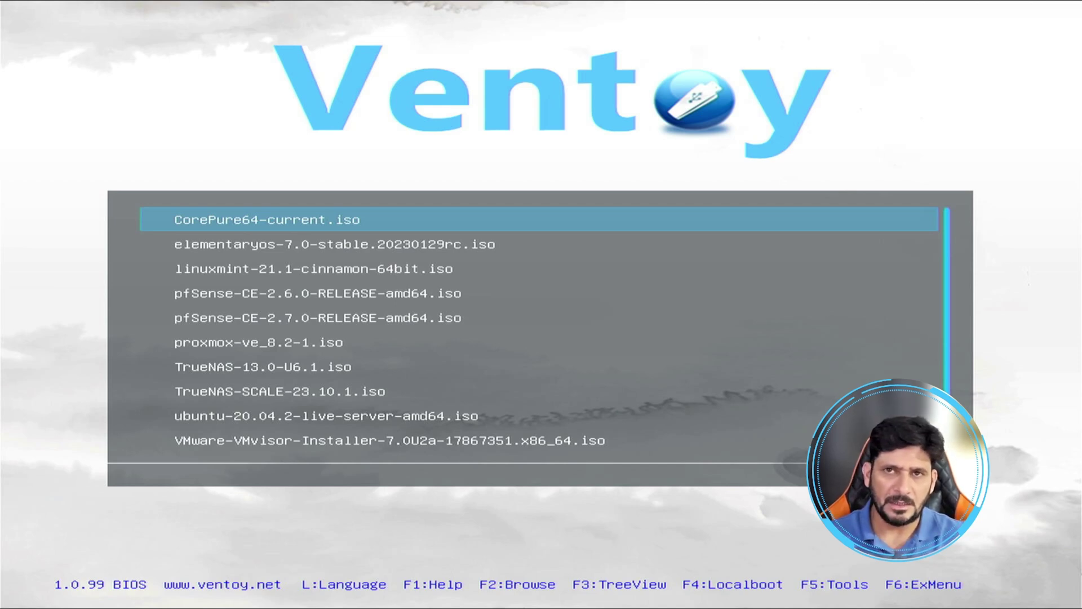
# Step: Boot TrueNAS-SCALE-23.10.1.iso from the Ventoy image list in normal mode
pyautogui.press('Down')
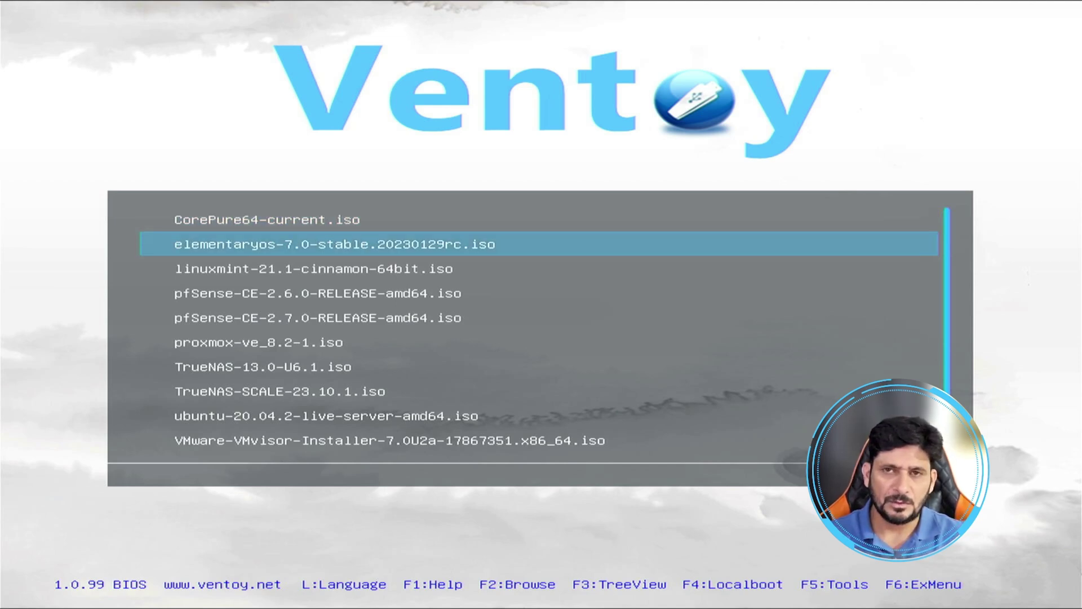
pyautogui.press('Down')
pyautogui.press('Down')
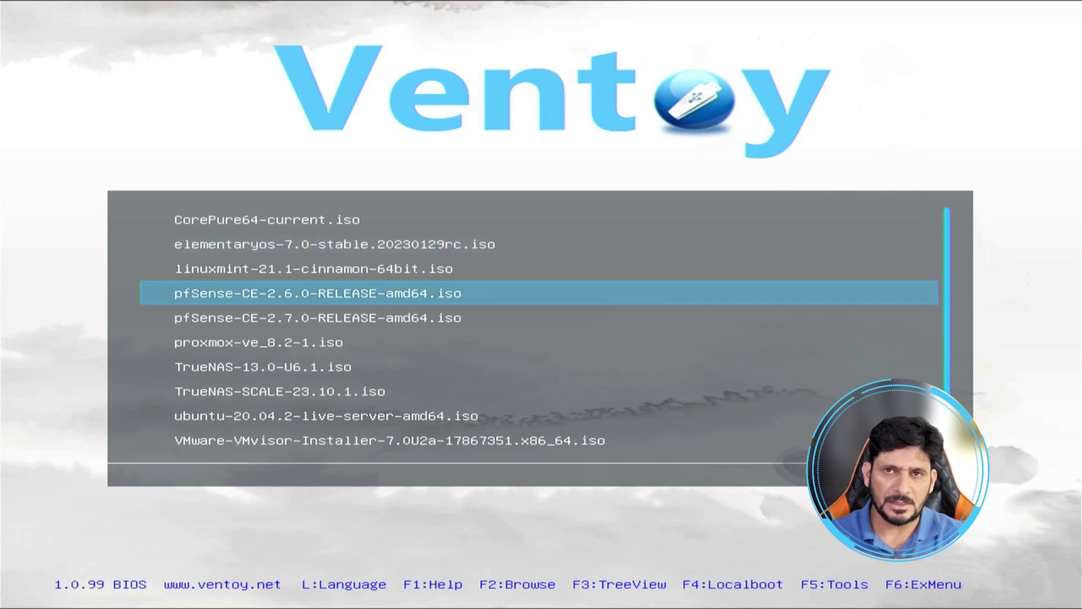
pyautogui.press('Down')
pyautogui.press('Down')
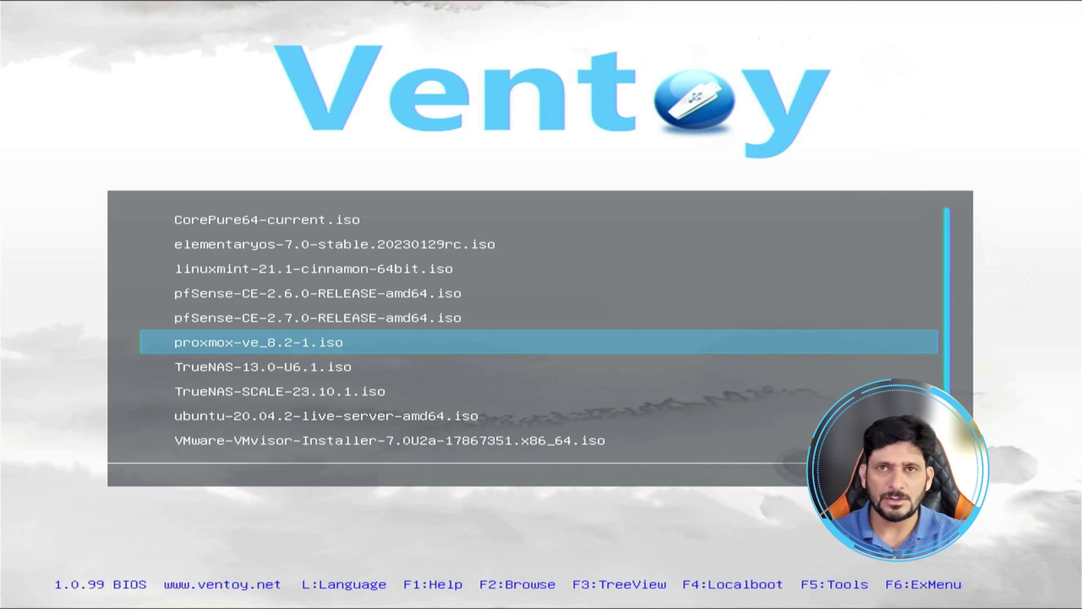
pyautogui.press('Down')
pyautogui.press('Down')
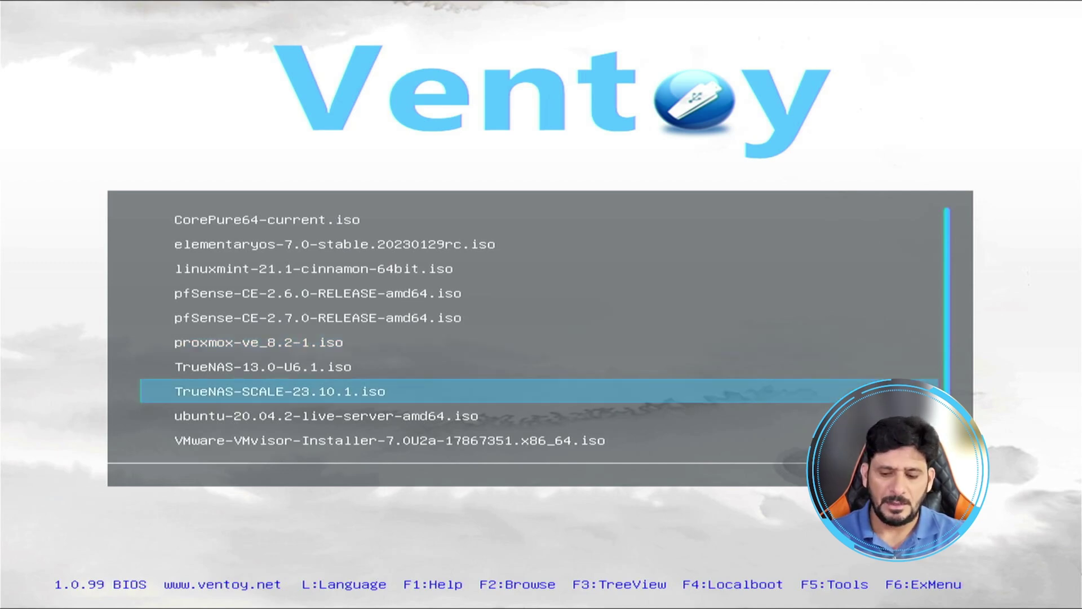
pyautogui.press('Return')
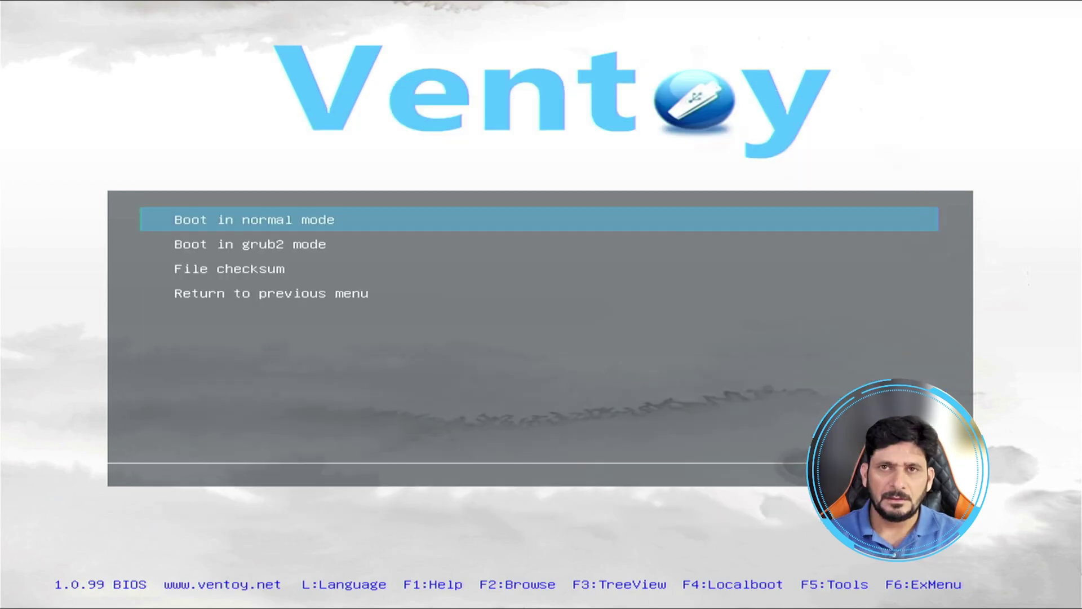
pyautogui.press('Return')
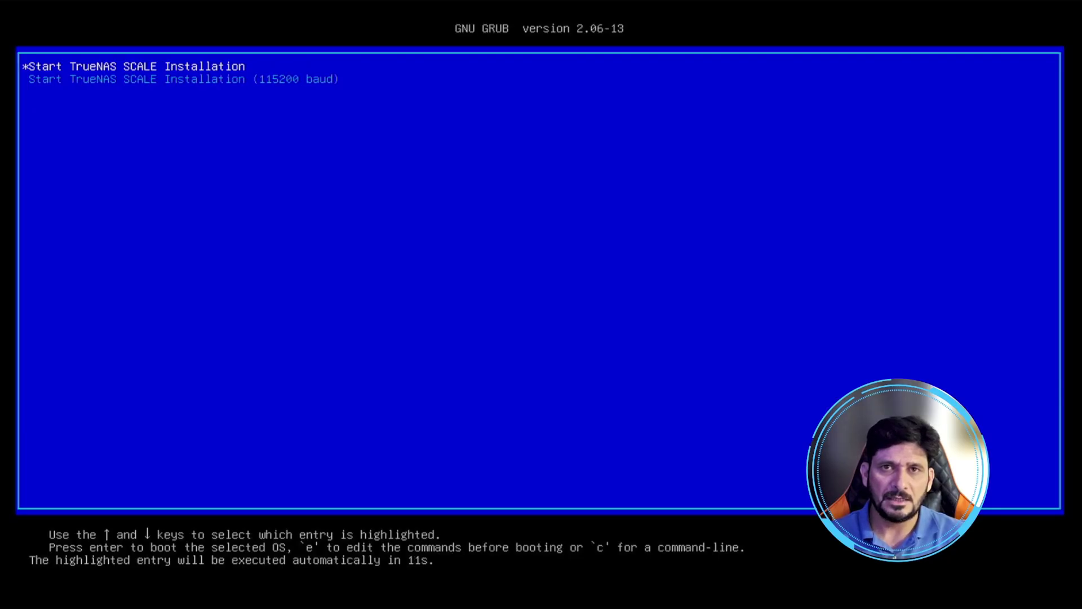
# Step: Start the TrueNAS SCALE installation and select the 29.1 GiB mmcblk0 drive as destination
pyautogui.press('Return')
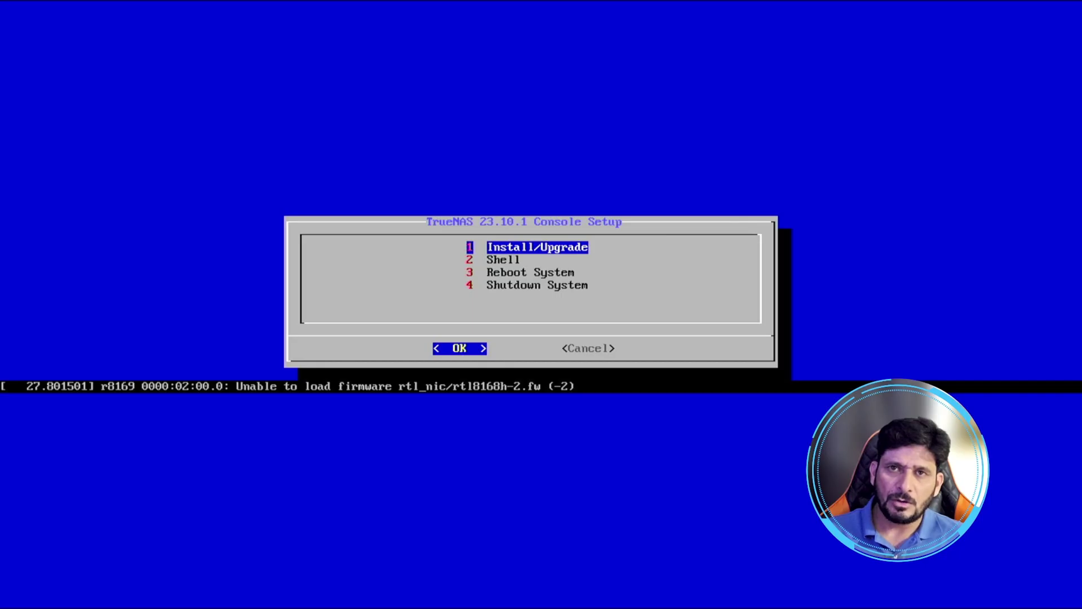
pyautogui.press('Down')
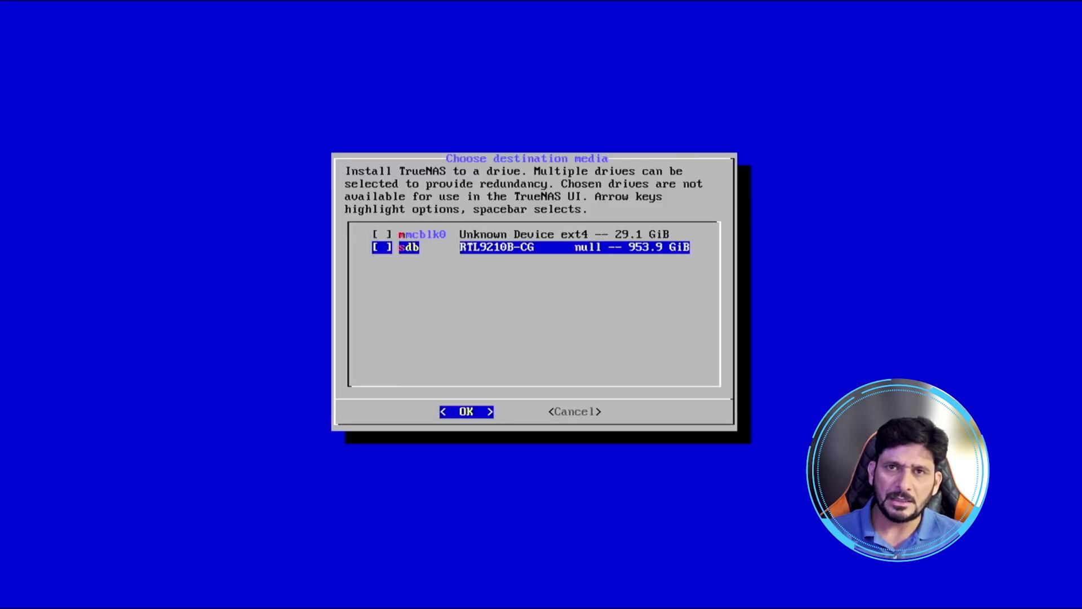
pyautogui.press('Up')
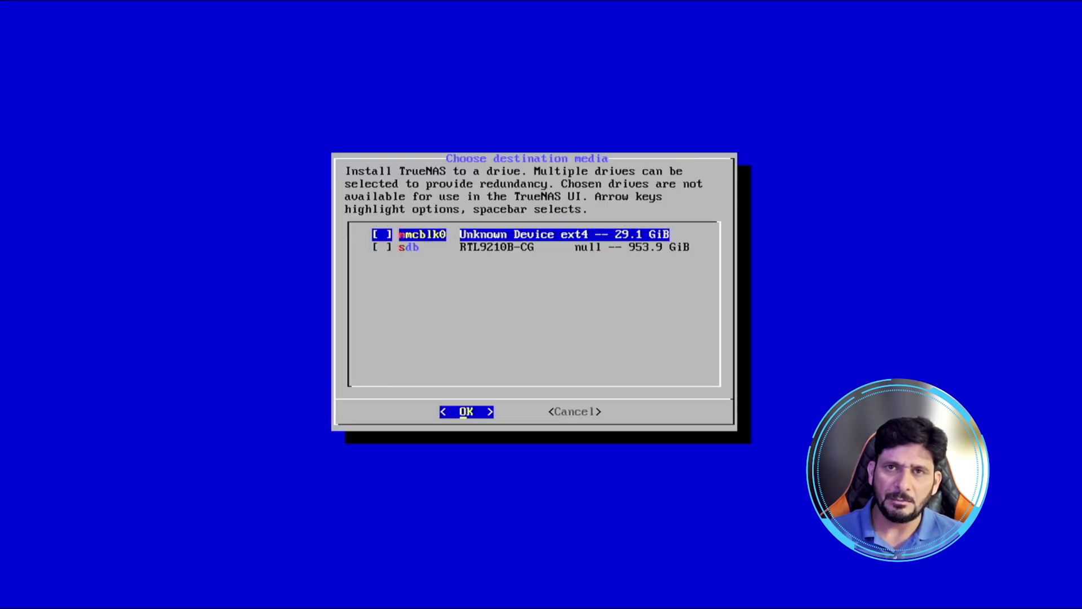
pyautogui.press('space')
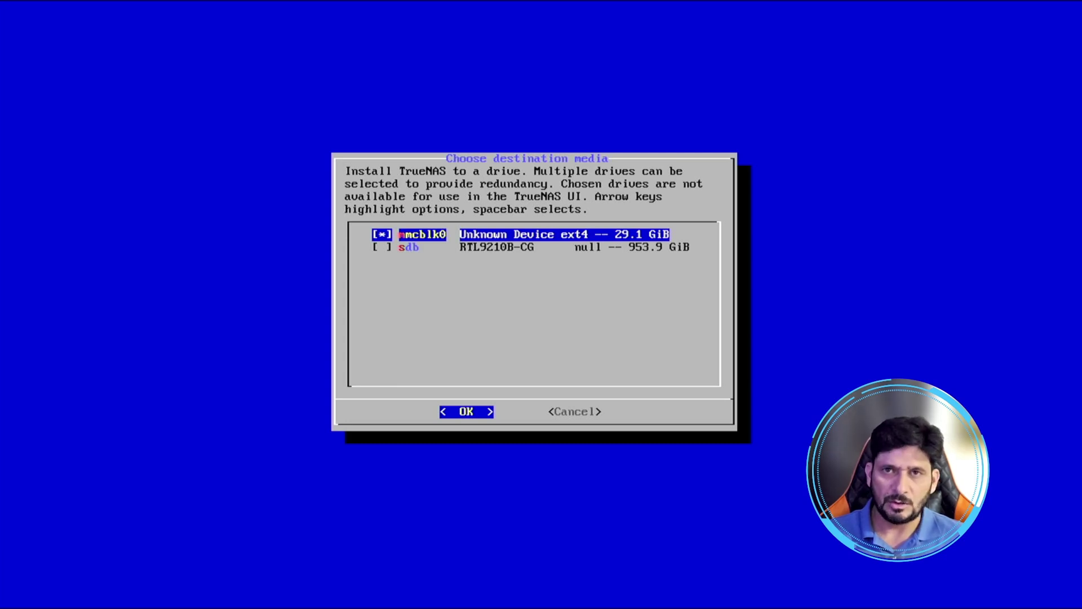
pyautogui.press('Right')
pyautogui.press('Left')
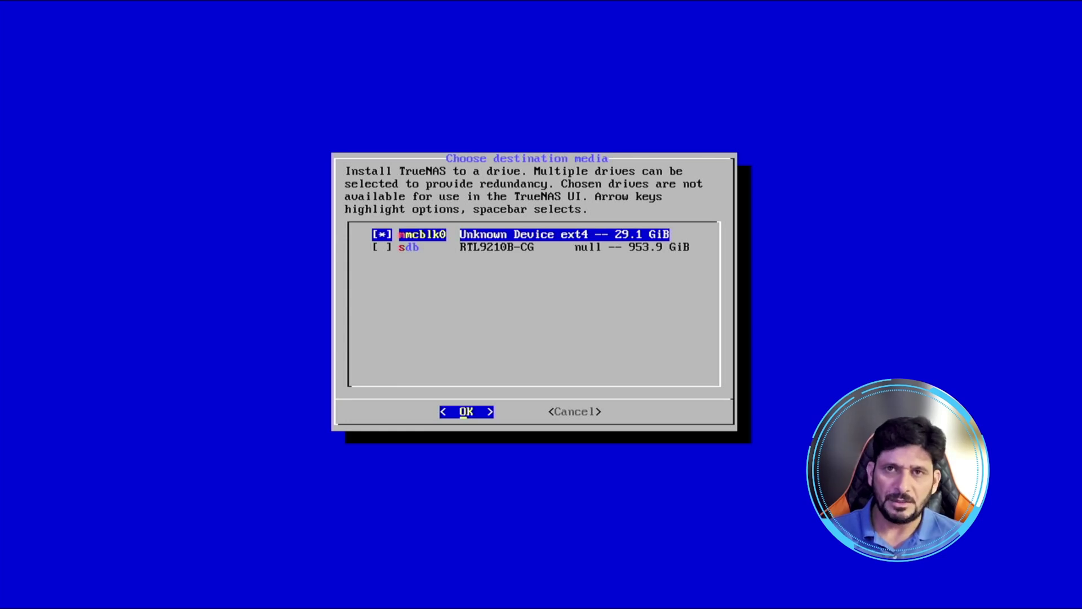
pyautogui.press('Return')
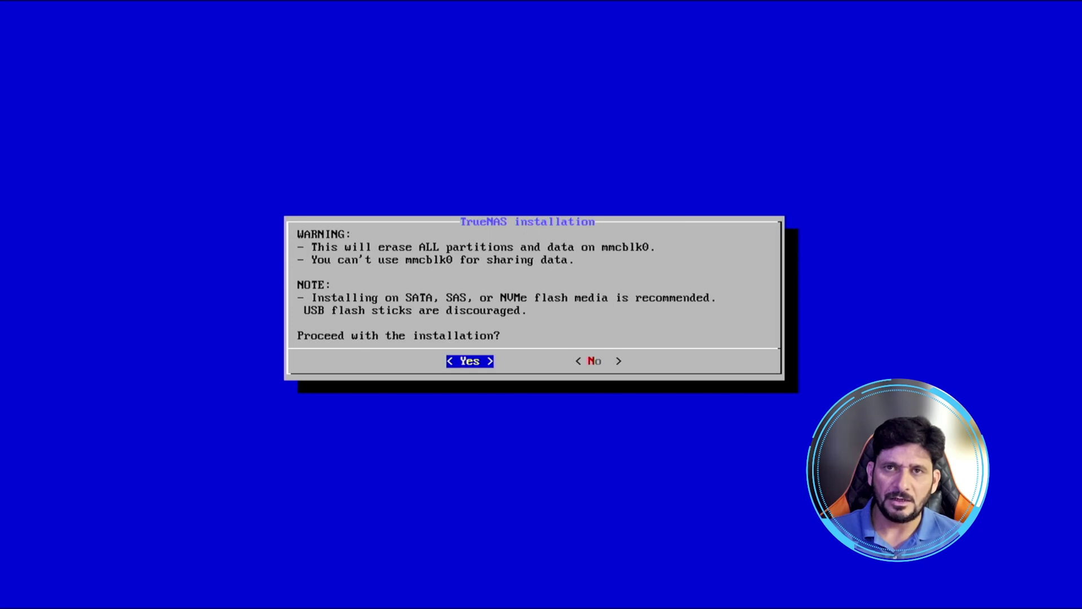
# Step: Accept erasing mmcblk0, choose the admin web user, and set its password
pyautogui.press('Return')
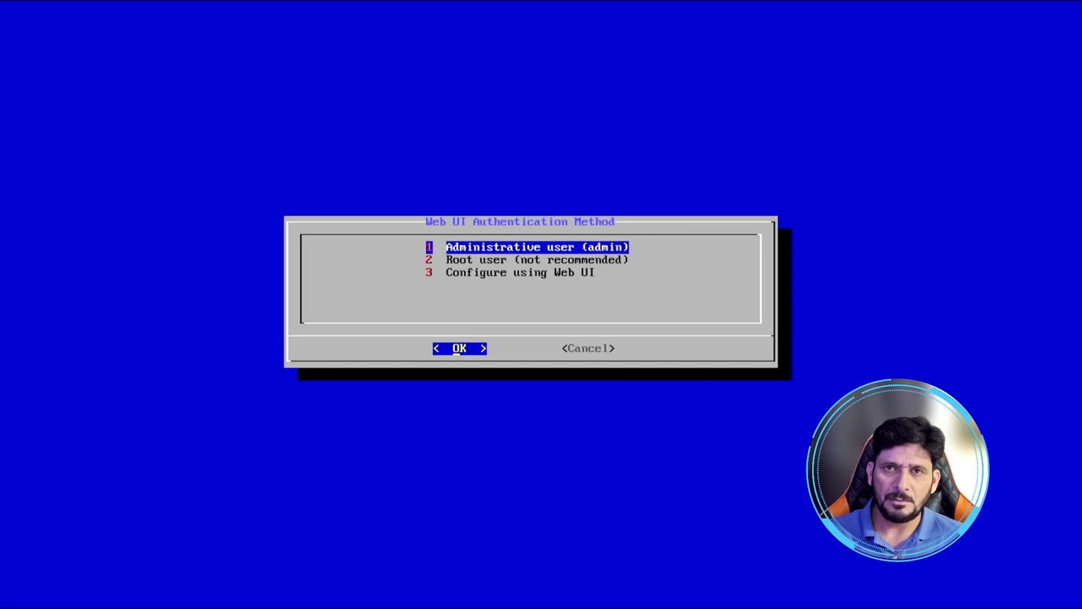
pyautogui.press('Return')
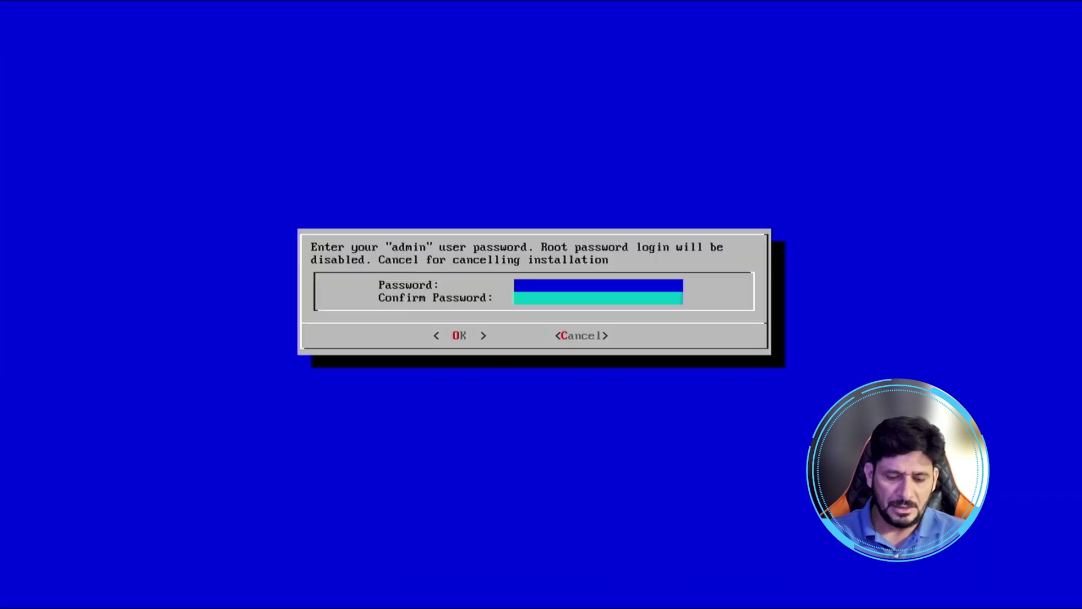
pyautogui.write('***')
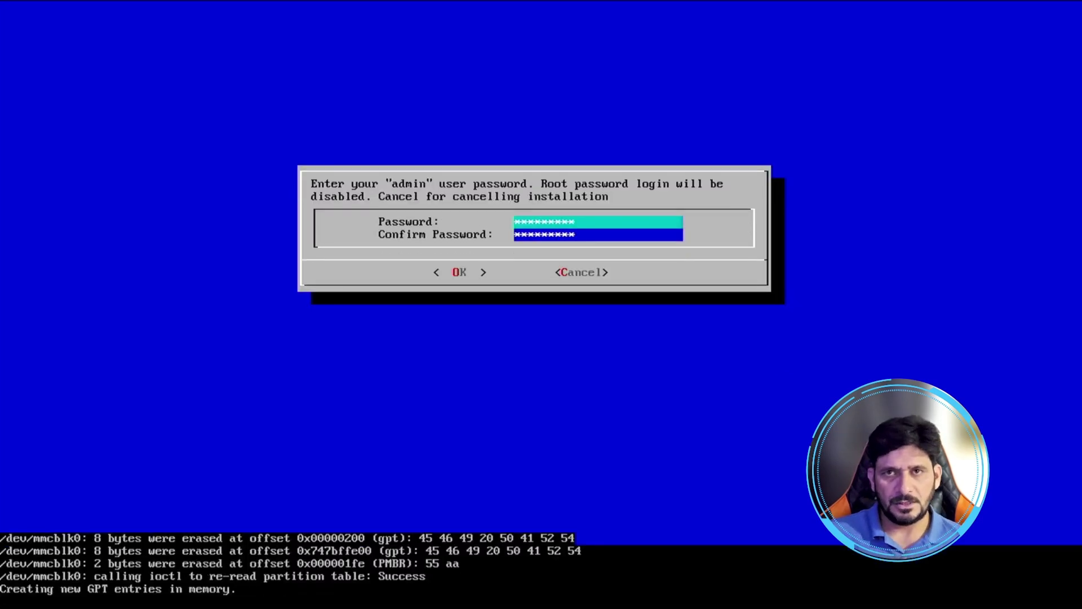
pyautogui.press('Return')
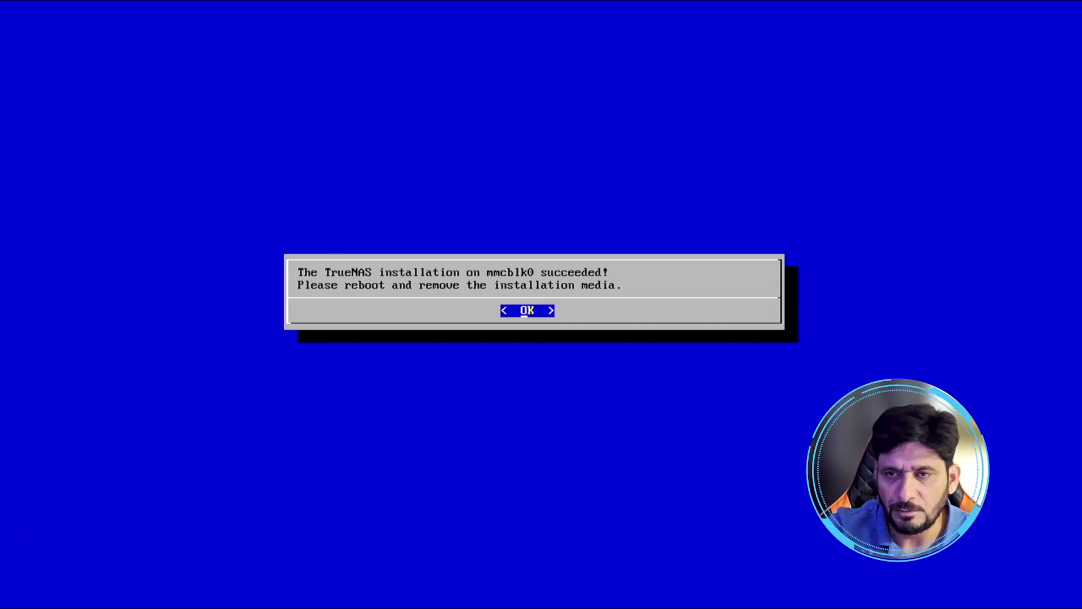
# Step: Acknowledge the successful install and boot into TrueNAS Scale GNU/Linux 23.10.1
pyautogui.press('Return')
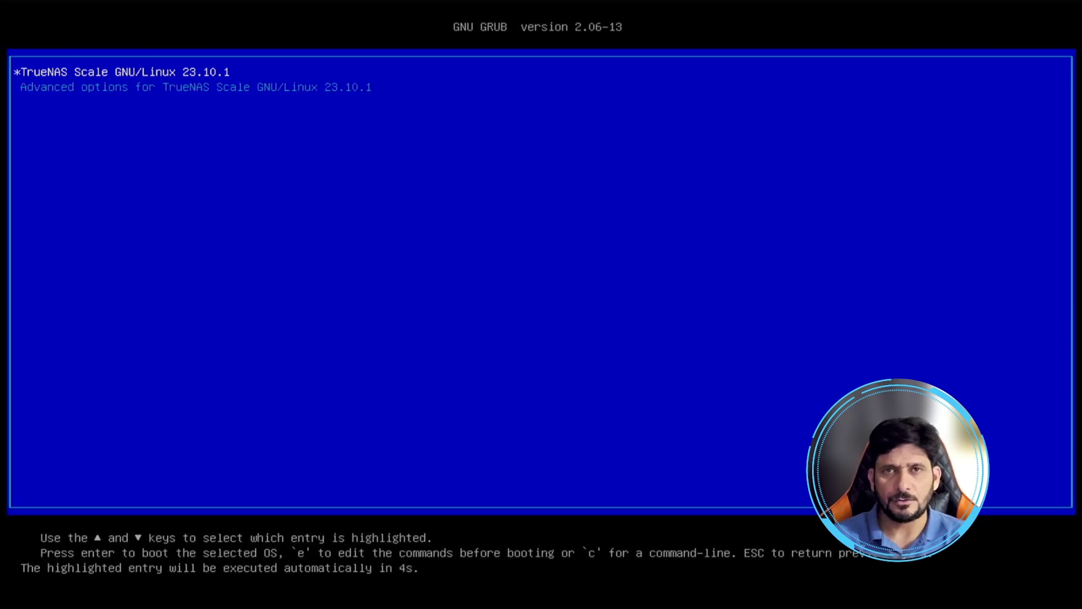
pyautogui.press('Return')
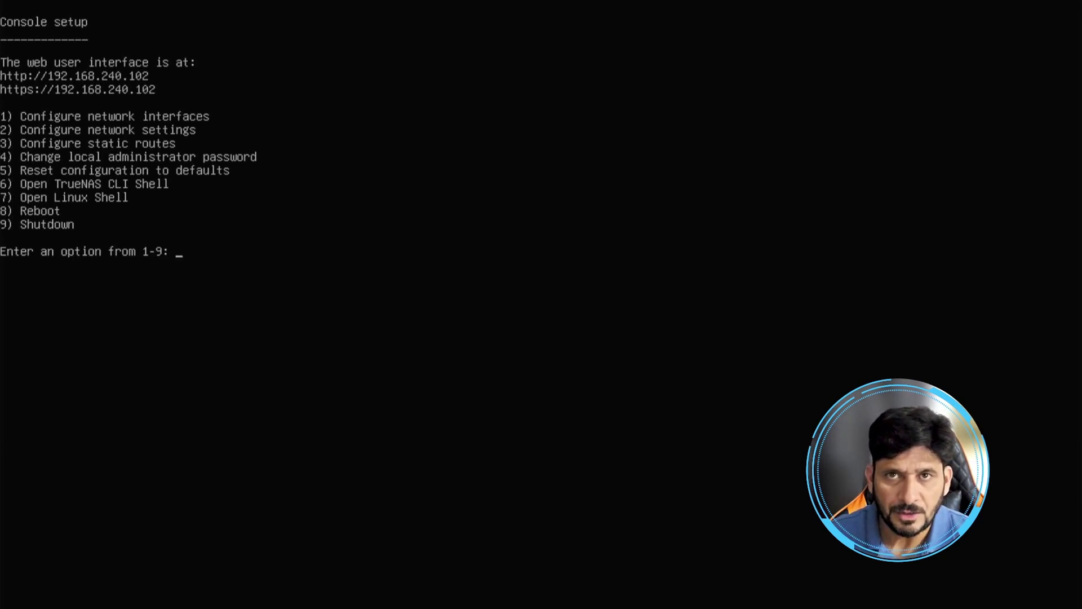
# Step: Give interface enp2s0 the description syncbricks-lan
pyautogui.write('1')
pyautogui.press('Return')
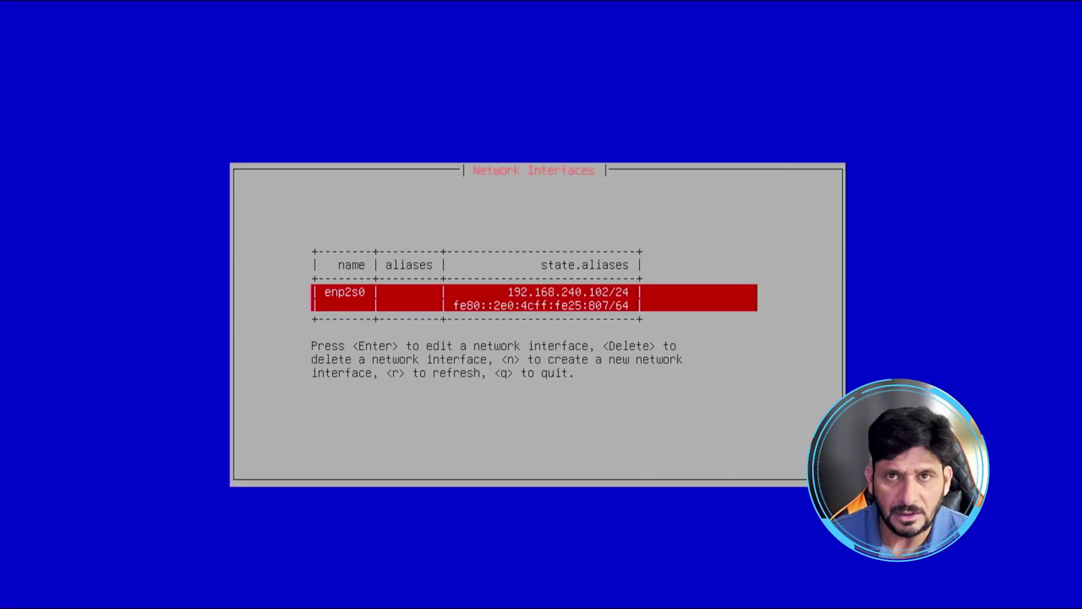
pyautogui.press('Return')
pyautogui.press('Return')
pyautogui.press('Return')
pyautogui.press('Down')
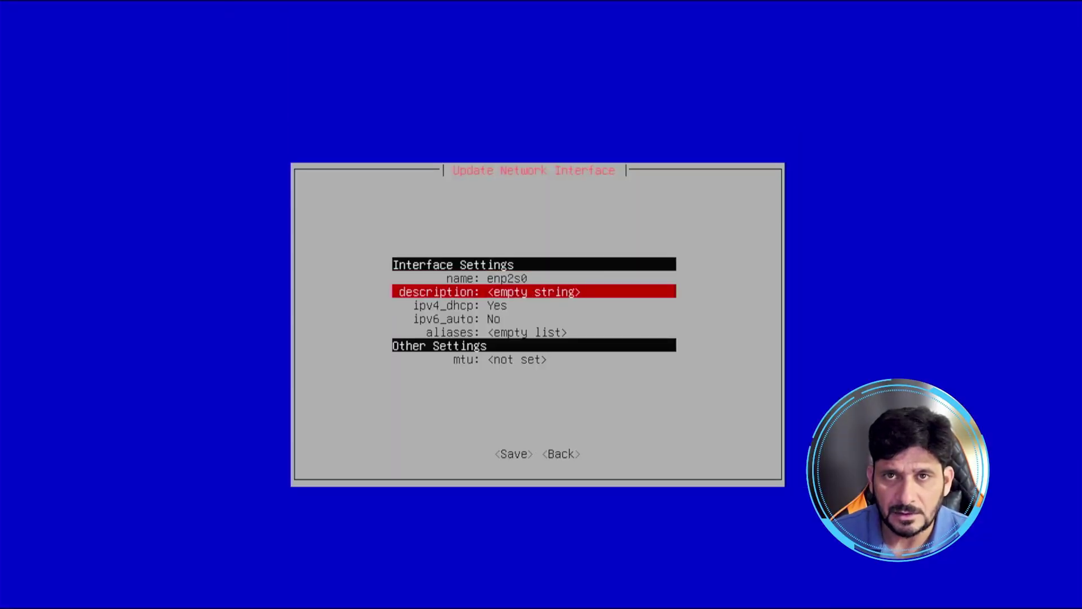
pyautogui.press('Return')
pyautogui.write('syncbricks-lan')
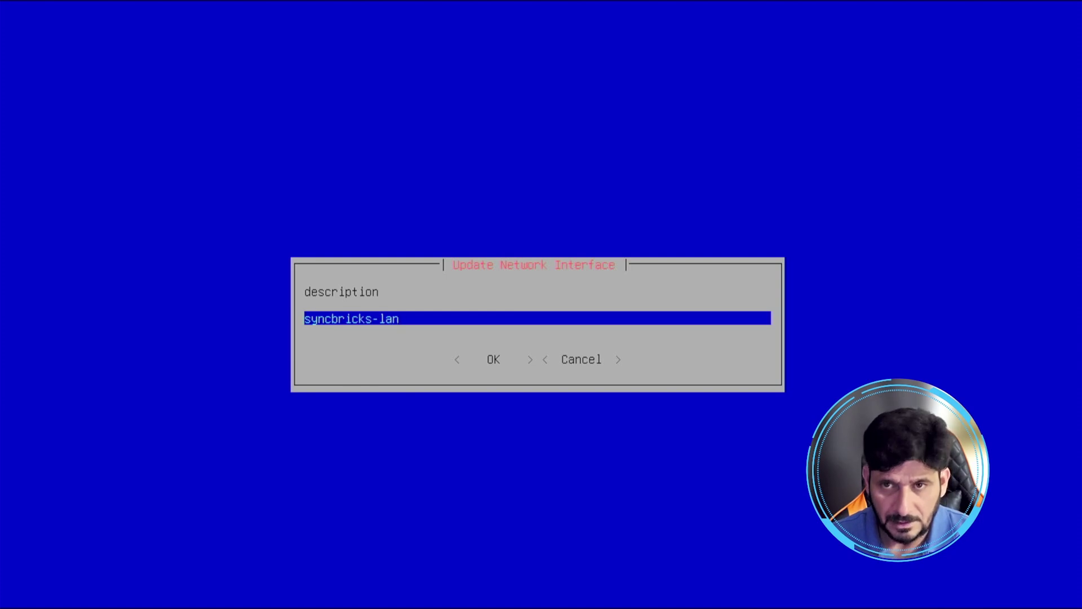
pyautogui.press('Tab')
pyautogui.press('Return')
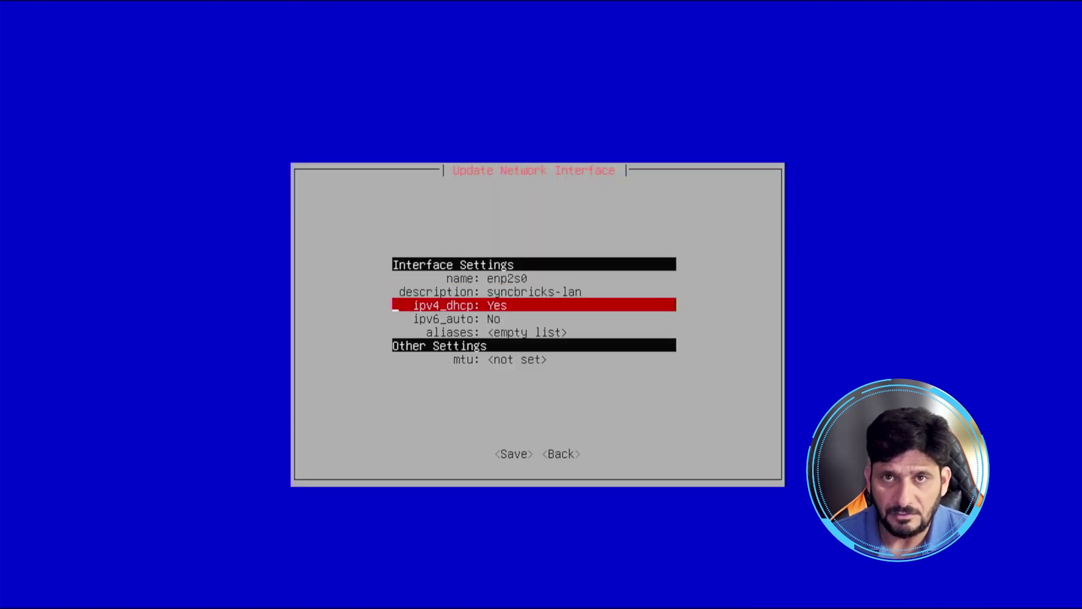
# Step: Set ipv4_dhcp to No on enp2s0 and save the interface
pyautogui.press('Return')
pyautogui.press('Down')
pyautogui.press('space')
pyautogui.press('Return')
pyautogui.press('Down')
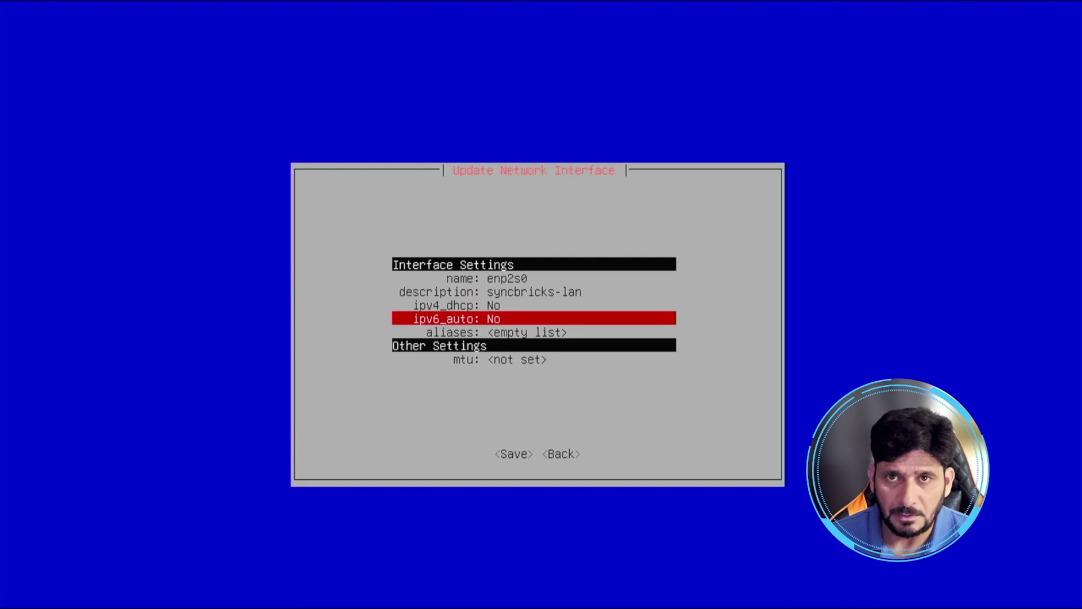
pyautogui.press('Down')
pyautogui.press('Down')
pyautogui.press('Tab')
pyautogui.press('Return')
# Step: Apply and persist the interface changes, then enter option 2 for network configuration
pyautogui.press('a')
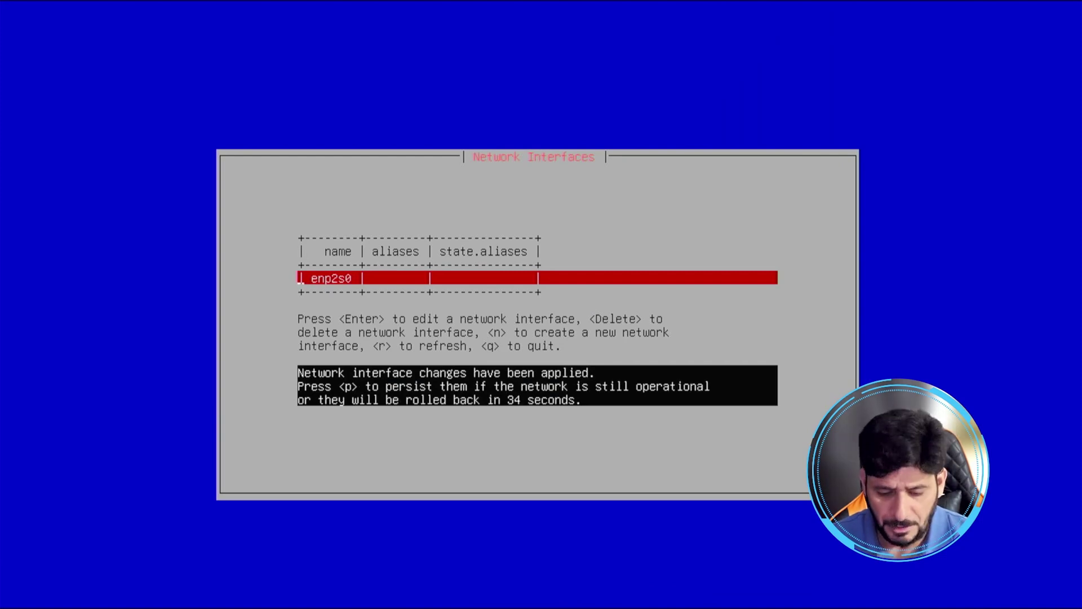
pyautogui.press('p')
pyautogui.press('q')
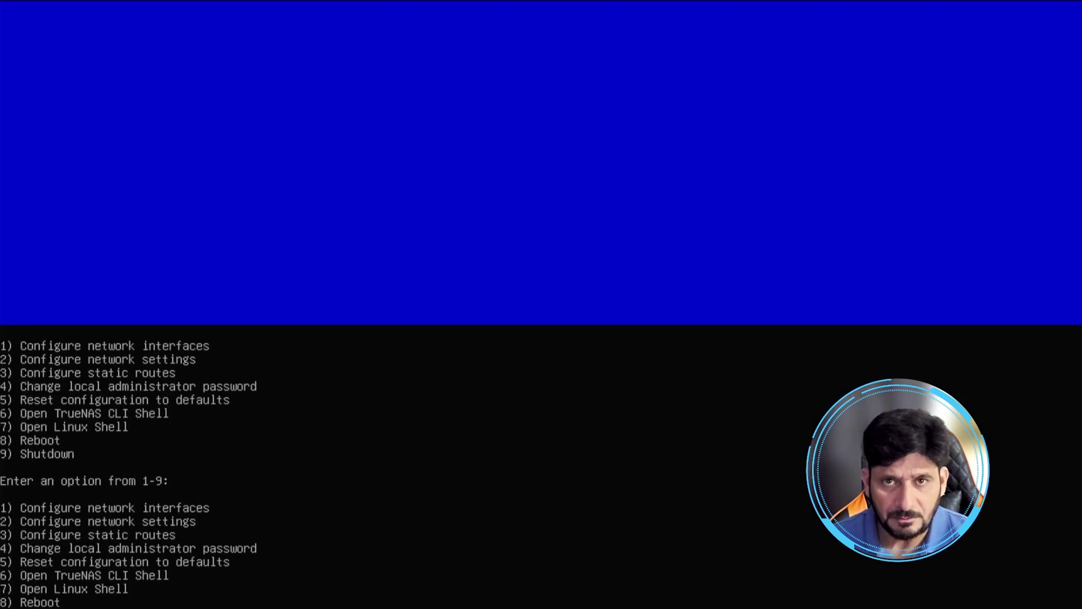
pyautogui.write('2')
pyautogui.press('Return')
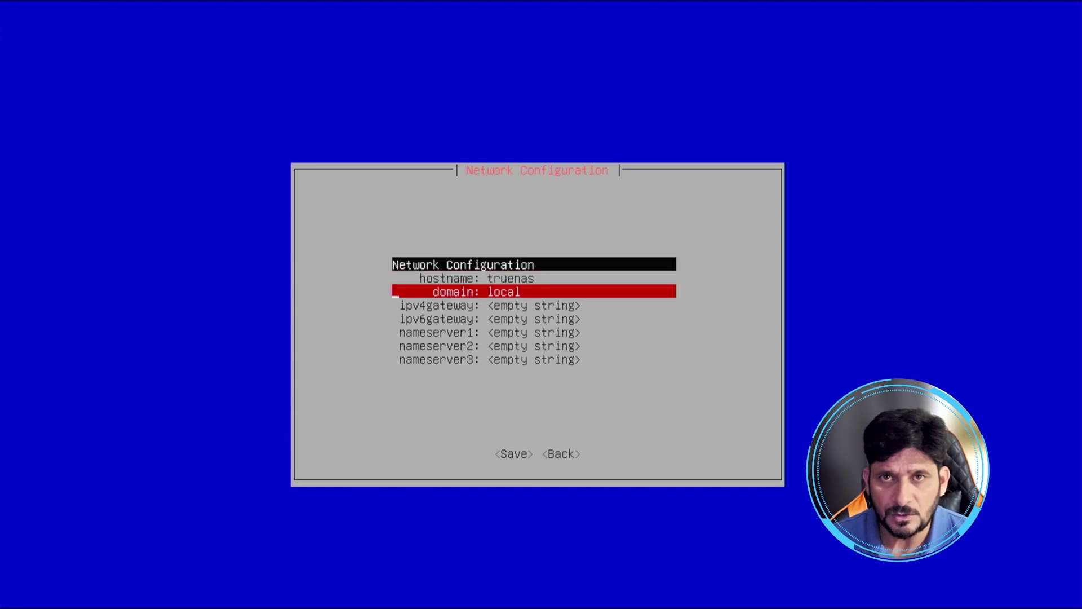
# Step: Set hostname to truenas-syncbricks and domain to syncbricks.local
pyautogui.press('Return')
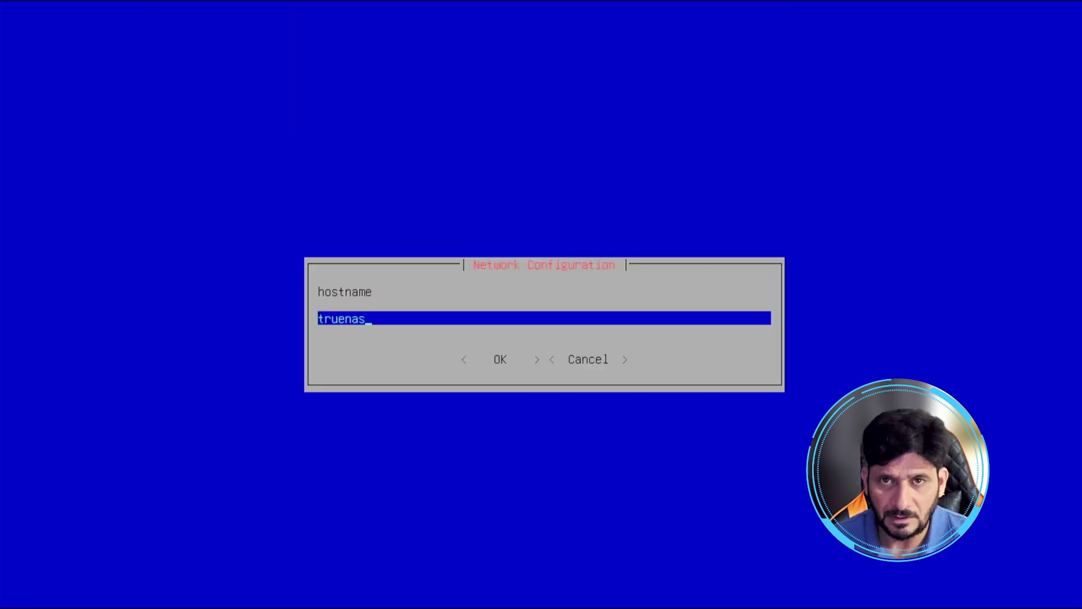
pyautogui.write('-syncbricks')
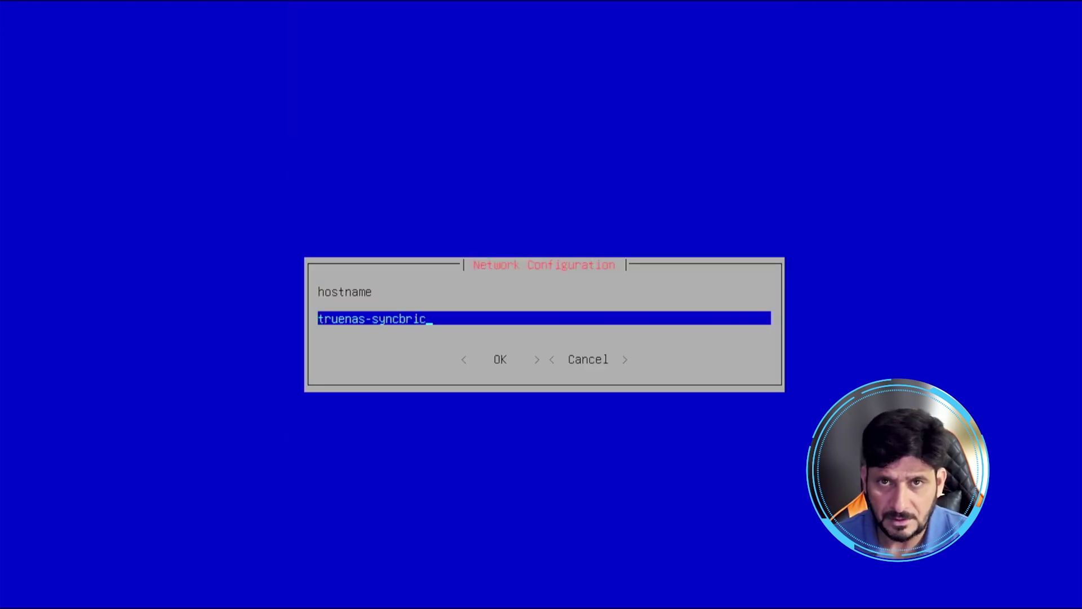
pyautogui.press('Tab')
pyautogui.press('Return')
pyautogui.press('Down')
pyautogui.press('Down')
pyautogui.press('Up')
pyautogui.press('Return')
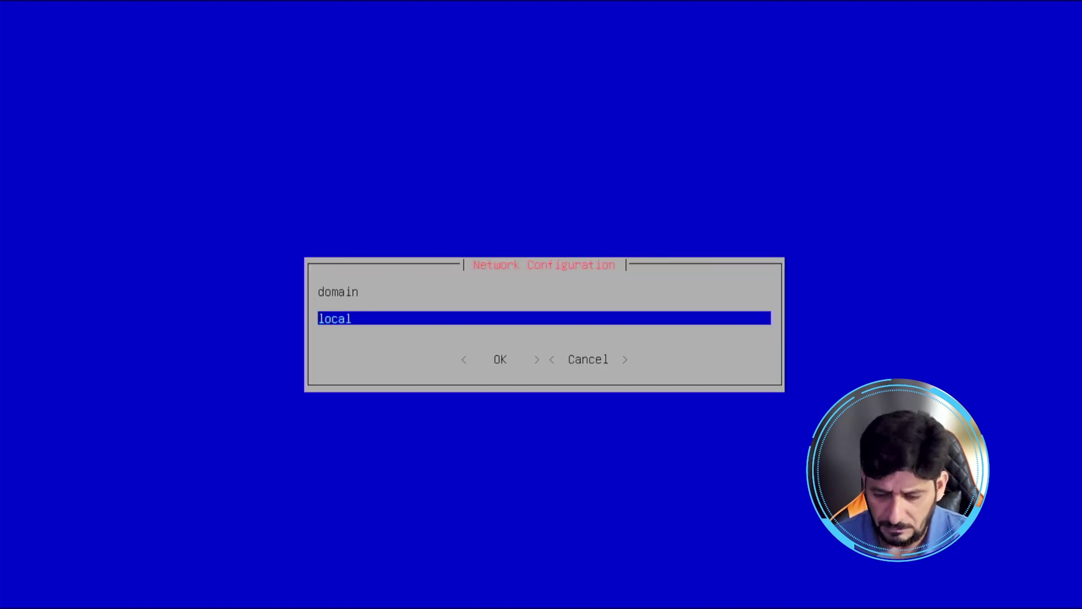
pyautogui.press('Delete')
pyautogui.press('Delete')
pyautogui.press('Delete')
pyautogui.press('Delete')
pyautogui.press('Delete')
pyautogui.write('syncbricks.local')
pyautogui.press('Return')
# Step: Set IPv4 gateway 192.168.240.1 and nameserver1 192.168.240.6
pyautogui.press('Down')
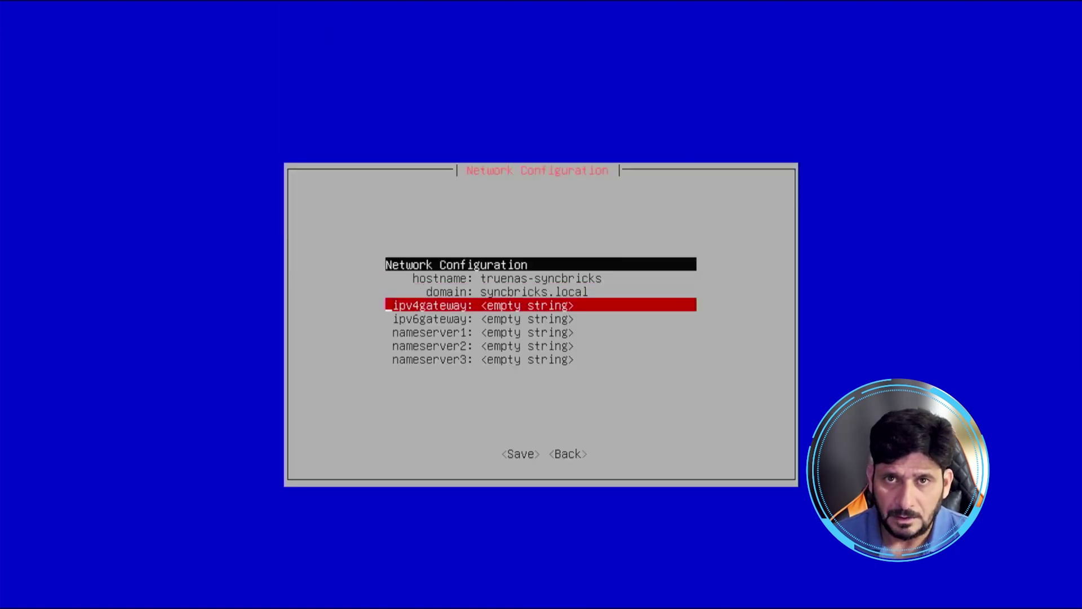
pyautogui.press('Return')
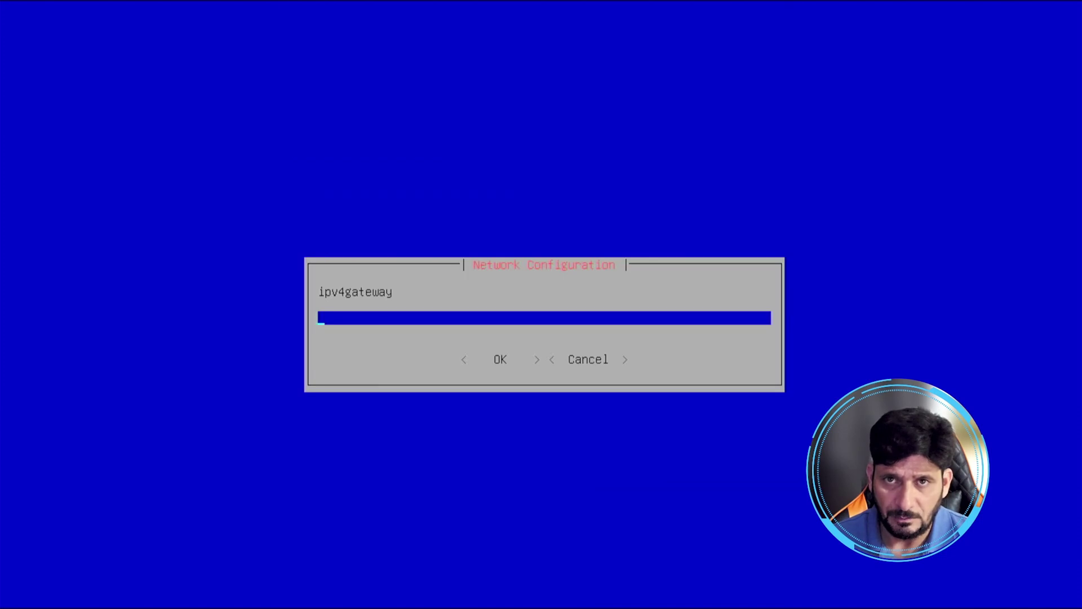
pyautogui.write('192.168.240.1')
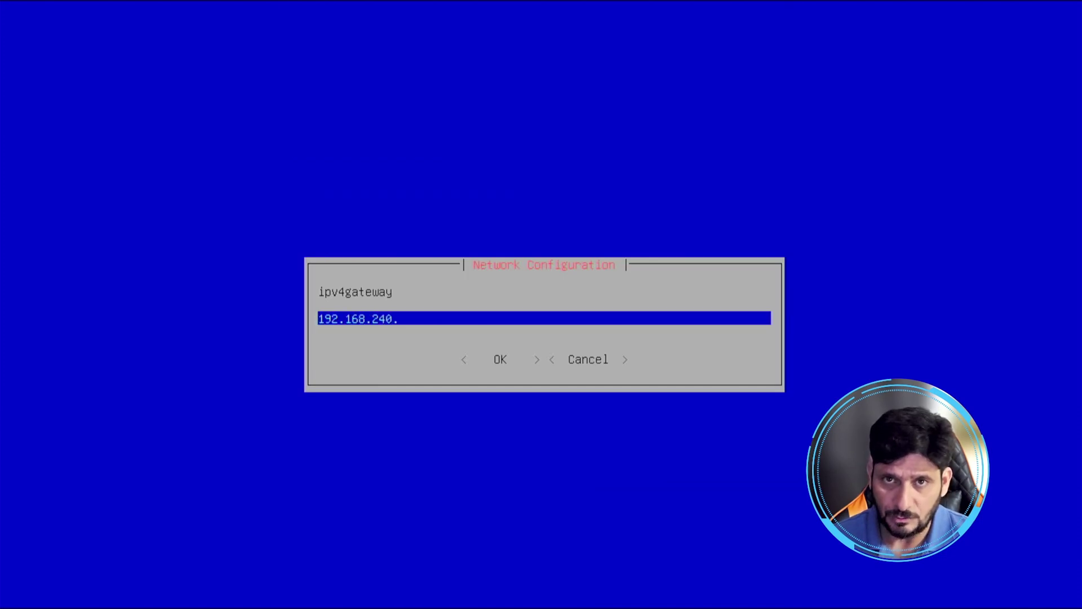
pyautogui.press('Tab')
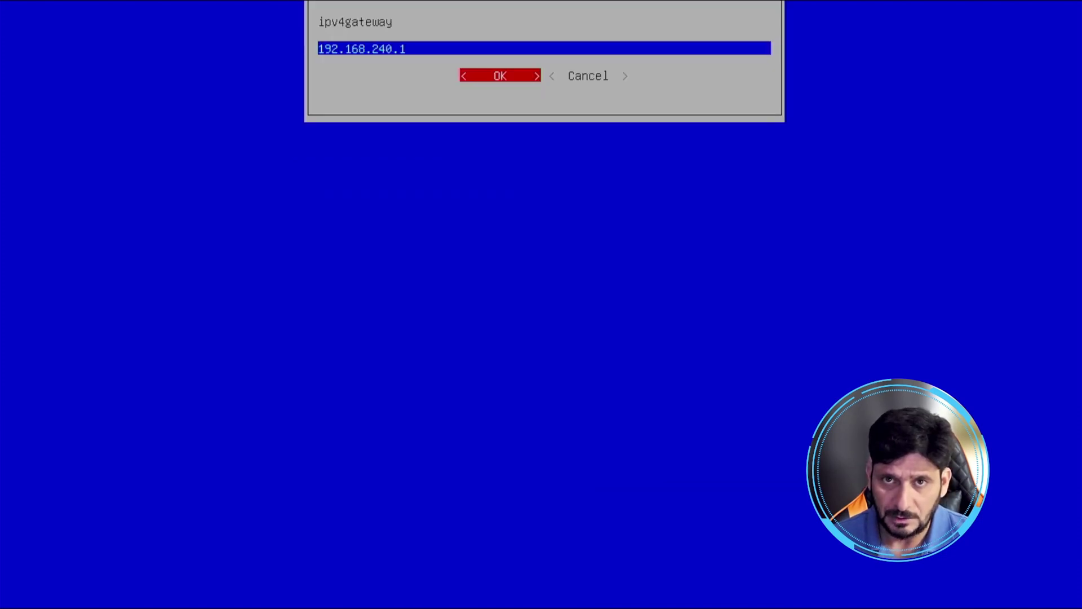
pyautogui.press('Return')
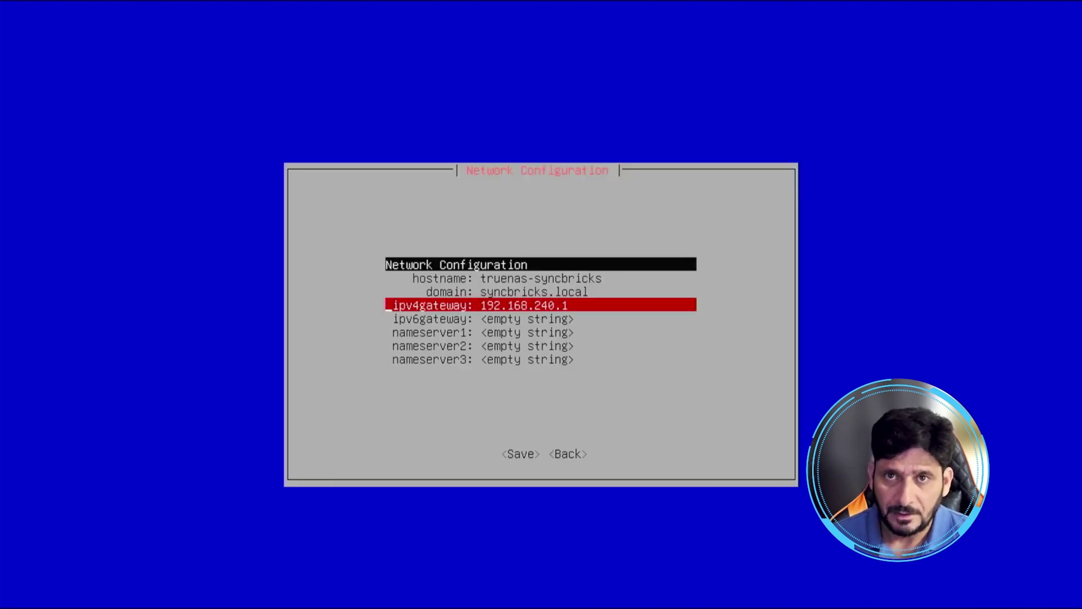
pyautogui.press('Down')
pyautogui.press('Down')
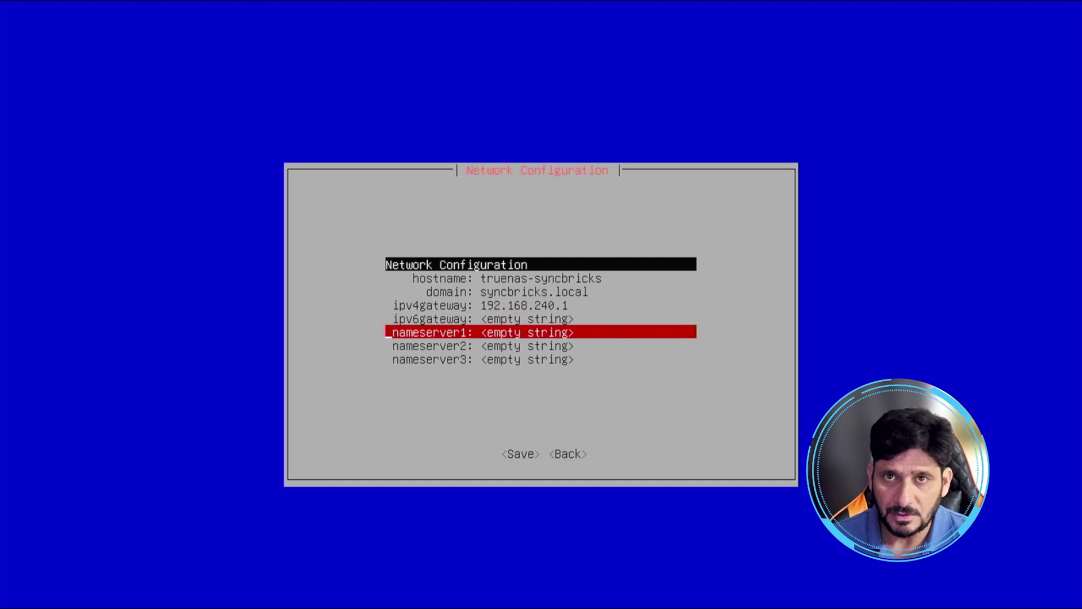
pyautogui.press('Return')
pyautogui.write('192.168')
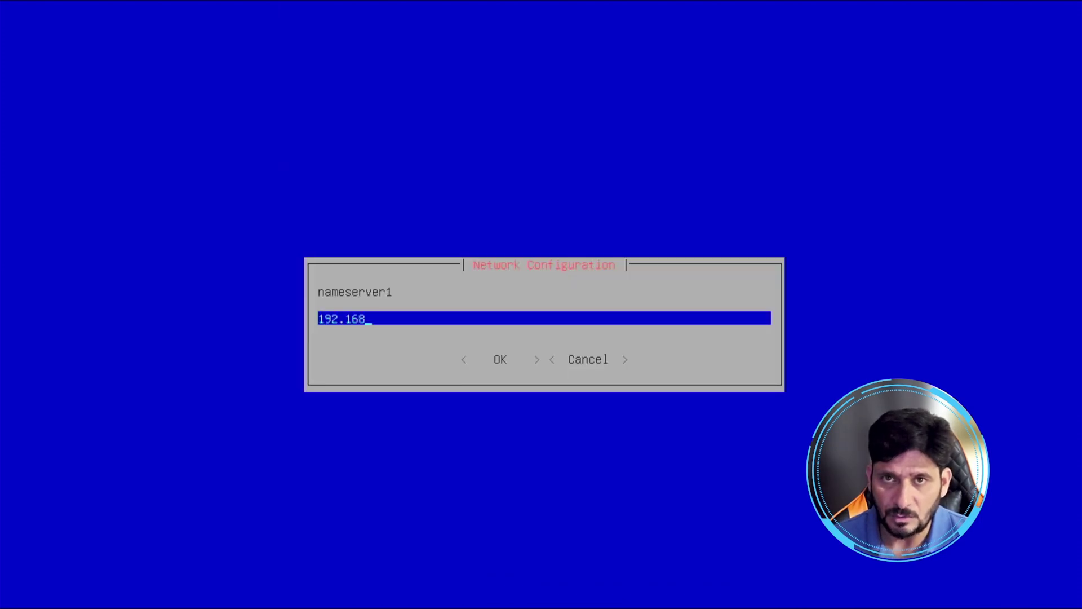
pyautogui.write('.240.6')
pyautogui.press('Tab')
pyautogui.press('Return')
# Step: Save the network settings and go back to the console menu
pyautogui.press('Tab')
pyautogui.press('Return')
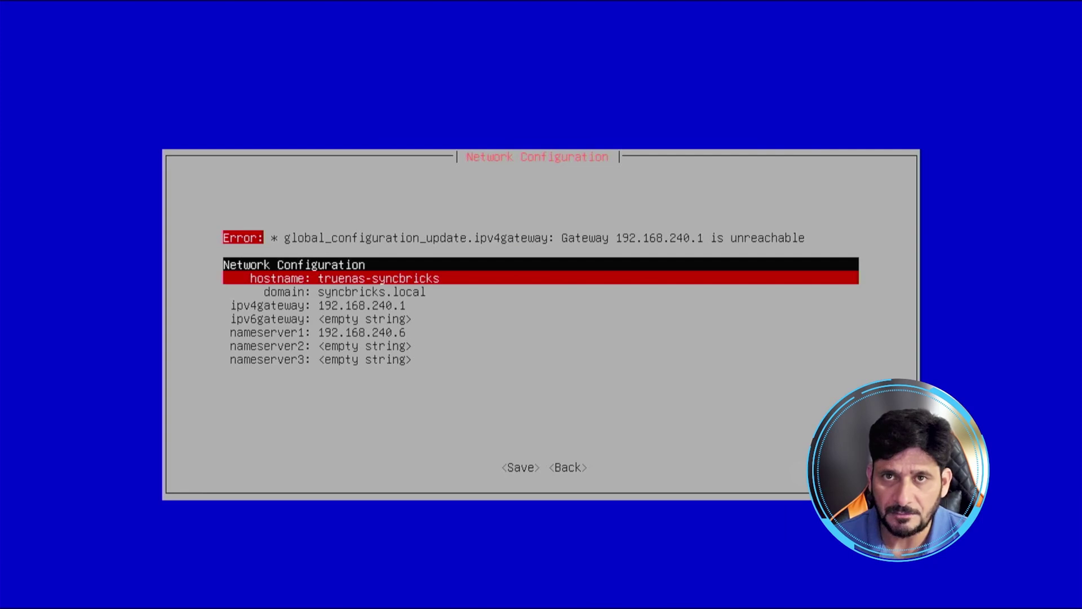
pyautogui.press('Tab')
pyautogui.press('Tab')
pyautogui.press('Return')
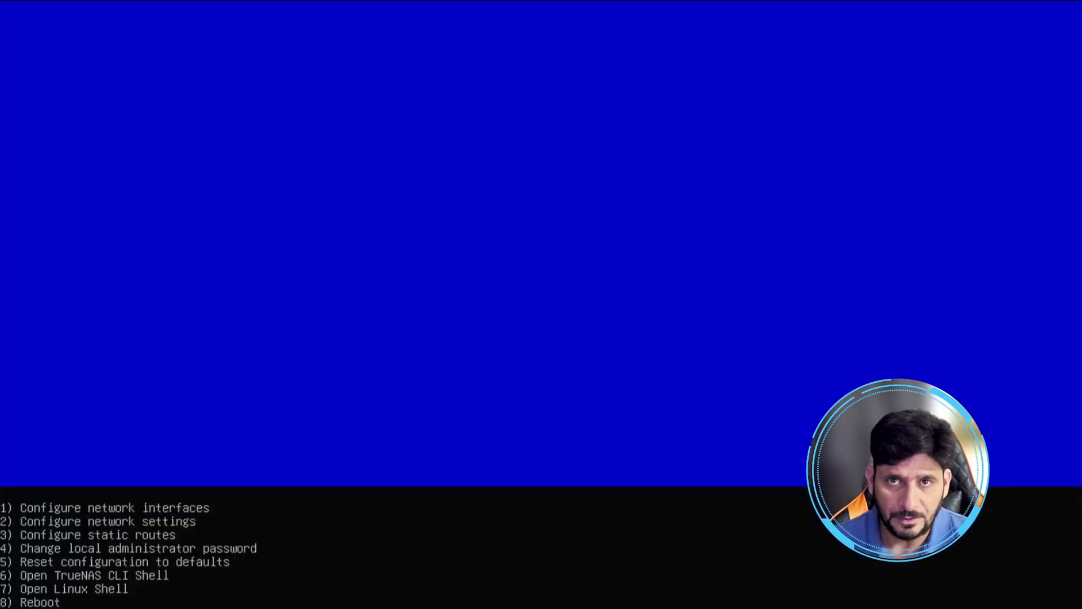
# Step: Give enp2s0 the static alias 192.168.240.5/24 with DHCP off
pyautogui.write('1')
pyautogui.press('Return')
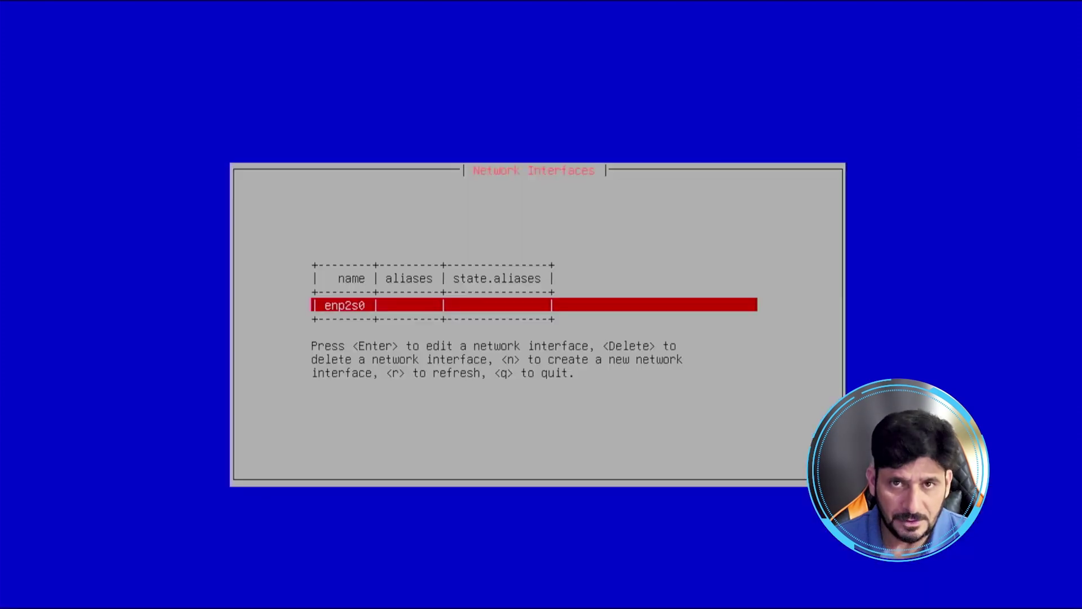
pyautogui.press('Return')
pyautogui.press('Down')
pyautogui.press('Down')
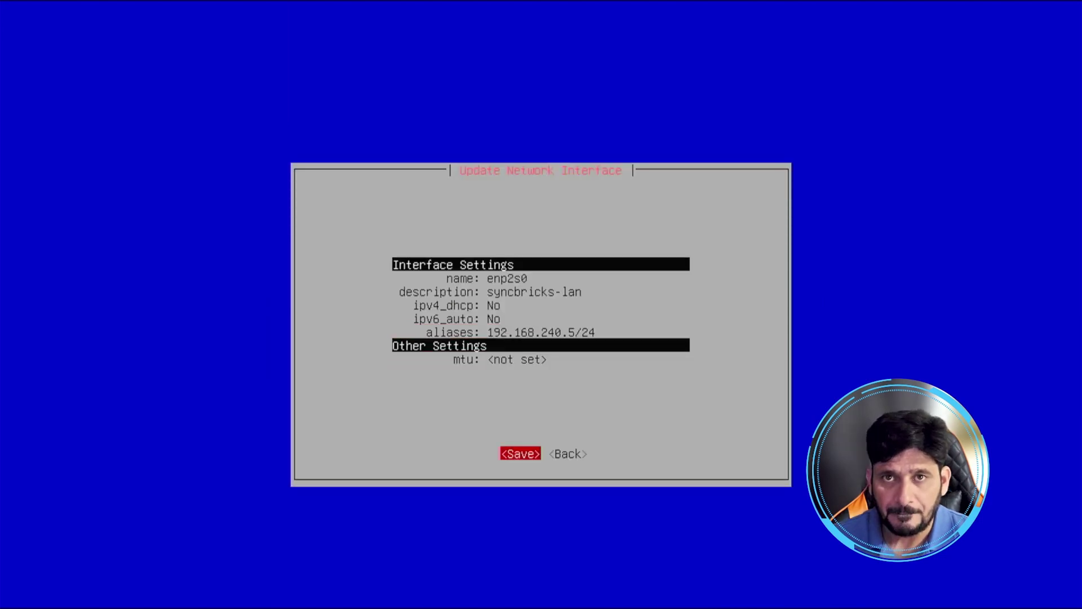
pyautogui.press('Return')
# Step: Apply and persist the enp2s0 changes, returning to the console menu
pyautogui.press('a')
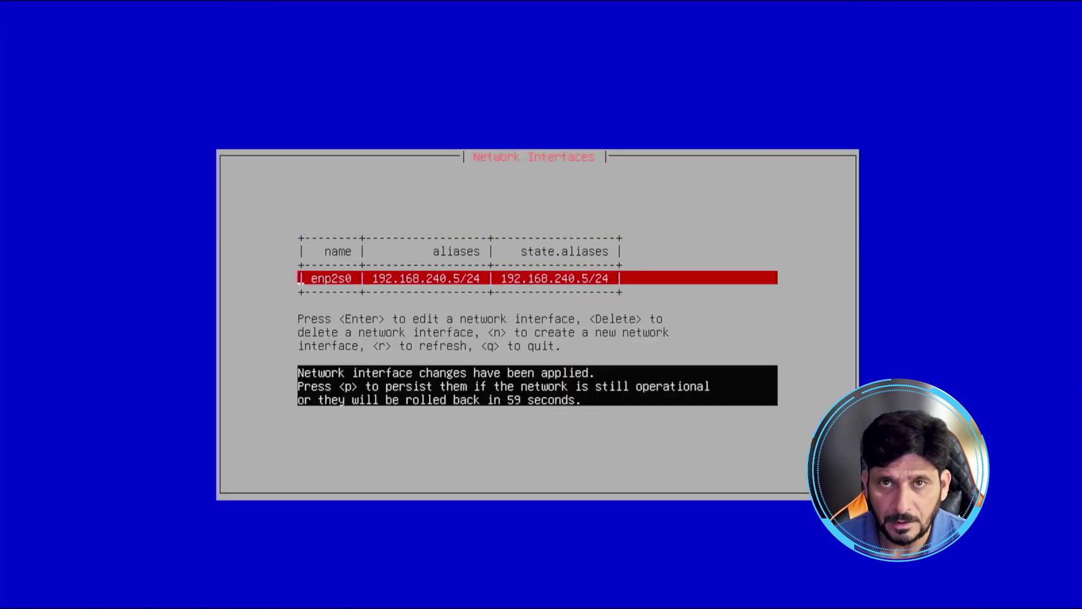
pyautogui.press('p')
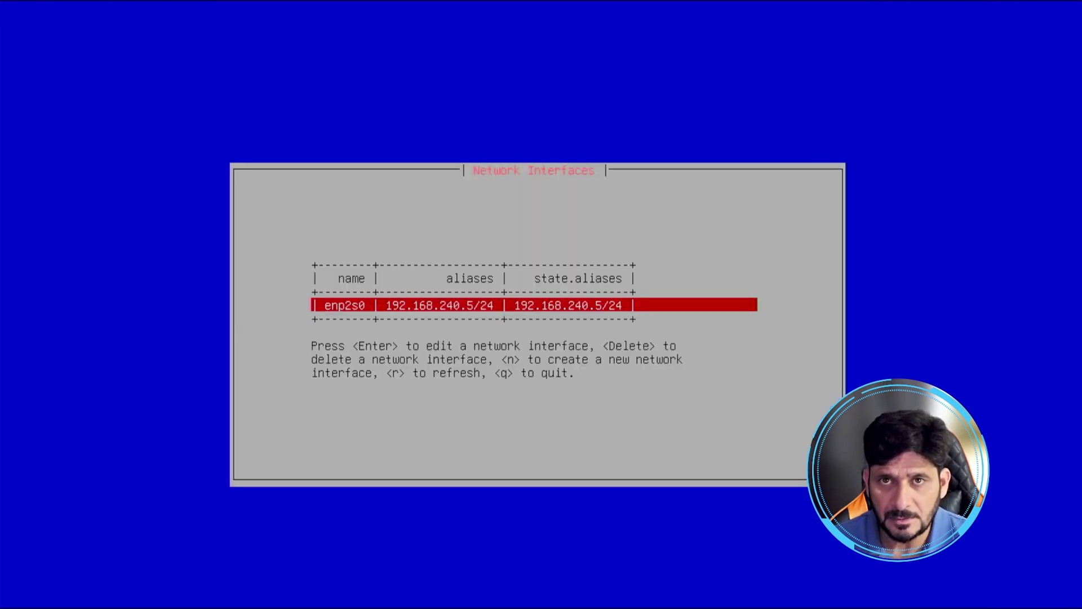
pyautogui.press('q')
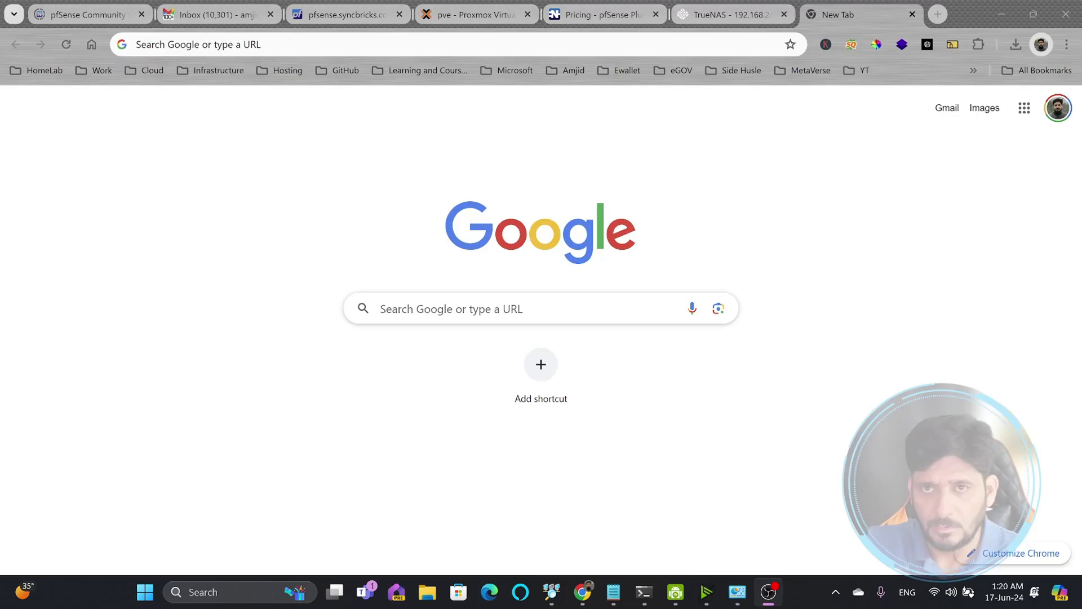
# Step: Load the TrueNAS web interface at 192.168.240.5 in Chrome and log in
pyautogui.write('192')
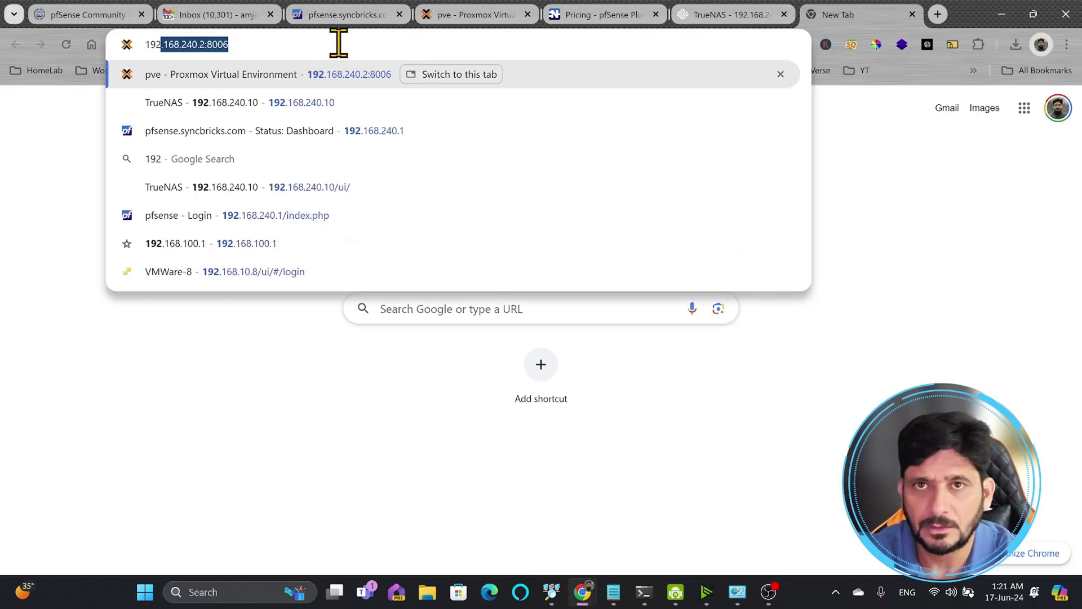
pyautogui.write('.')
pyautogui.press('Right')
pyautogui.press('BackSpace')
pyautogui.press('BackSpace')
pyautogui.press('BackSpace')
pyautogui.press('BackSpace')
pyautogui.press('BackSpace')
pyautogui.press('BackSpace')
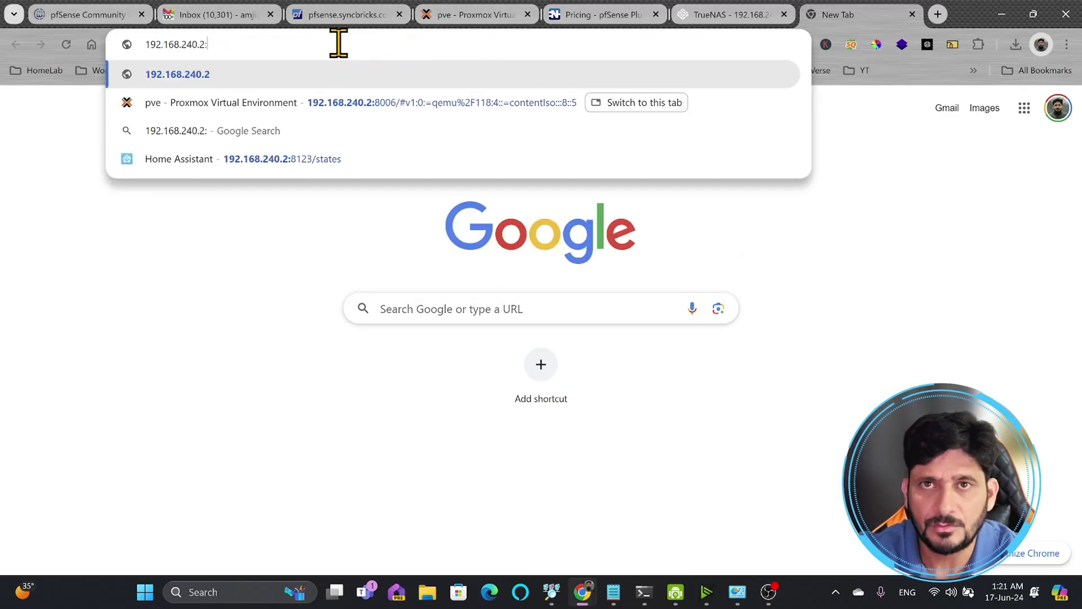
pyautogui.write('5')
pyautogui.press('Return')
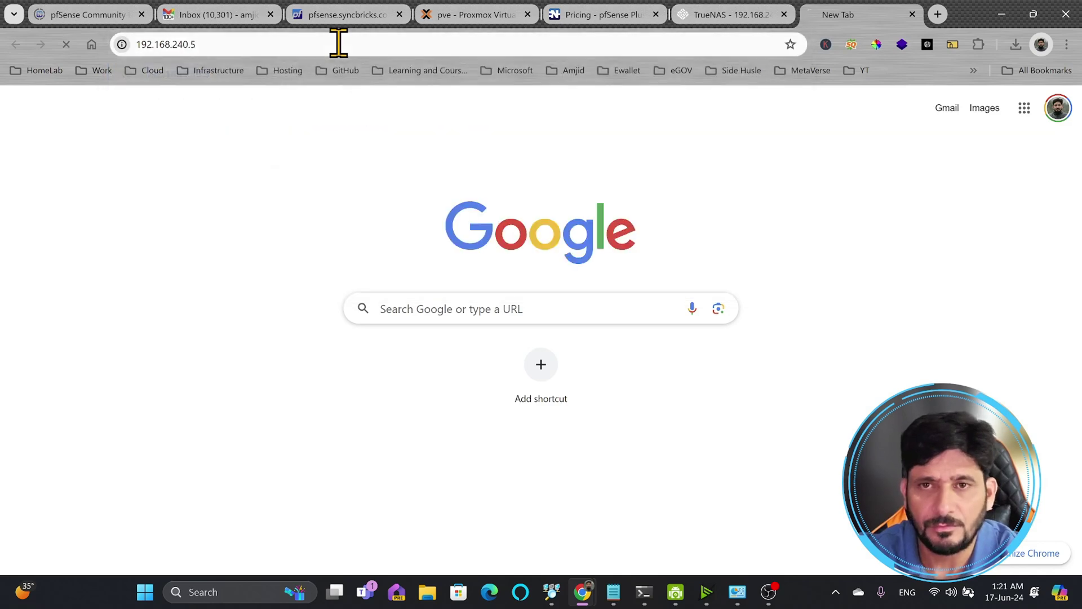
pyautogui.press('Return')
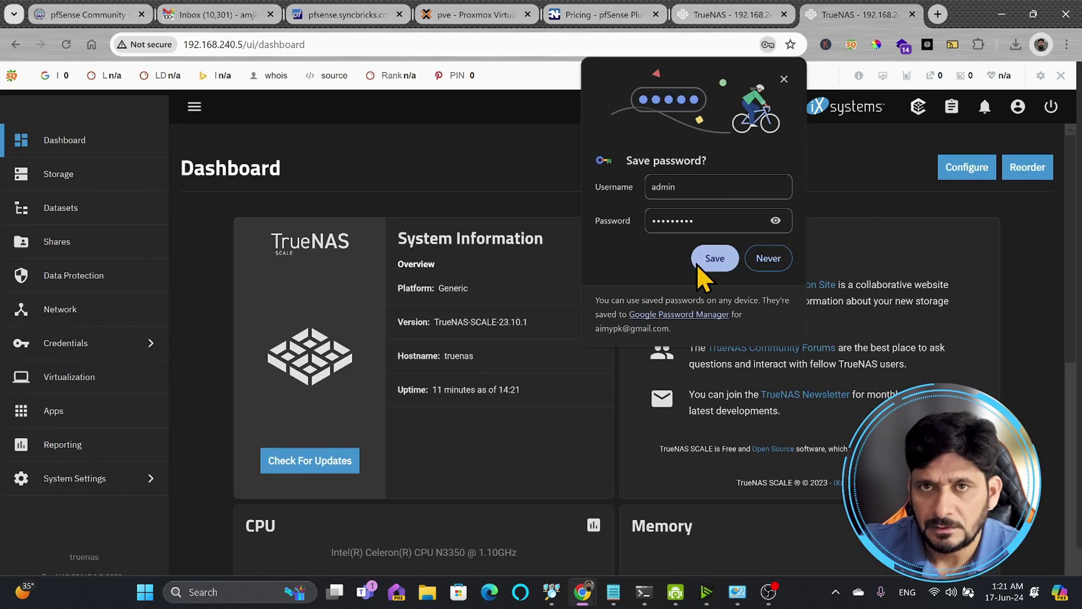
pyautogui.click(698, 263)
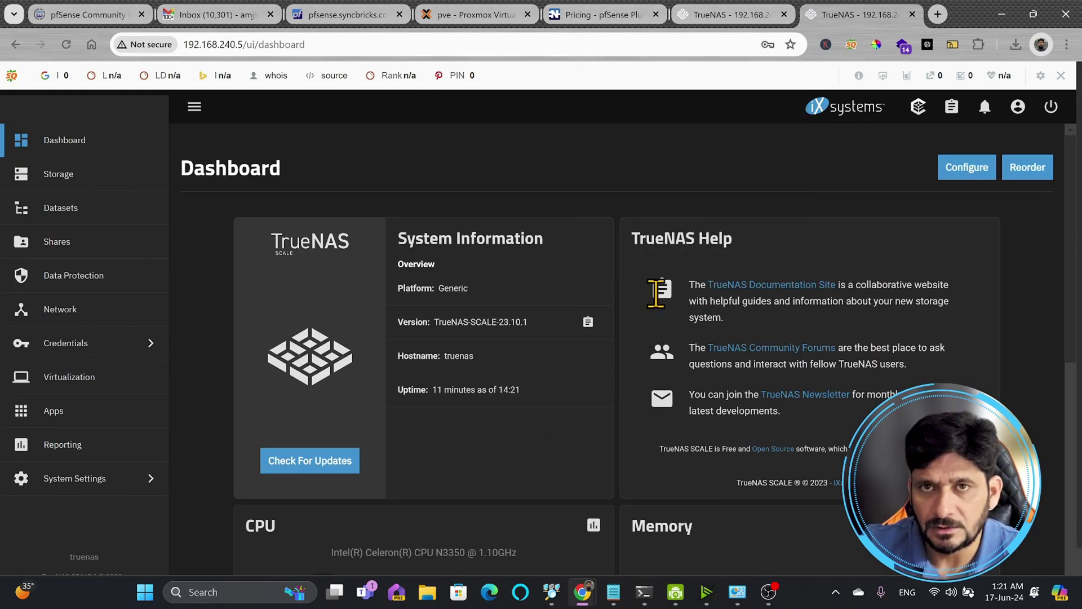
# Step: Go to the empty Storage page and start an Import Pool
pyautogui.scroll(-5, 354, 413)
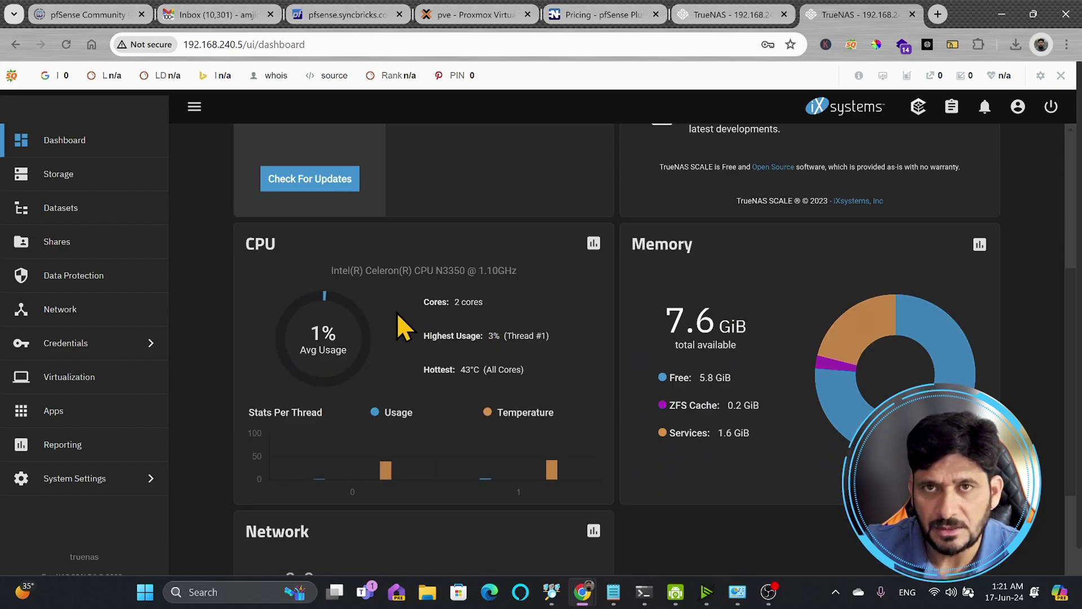
pyautogui.scroll(-4, 381, 322)
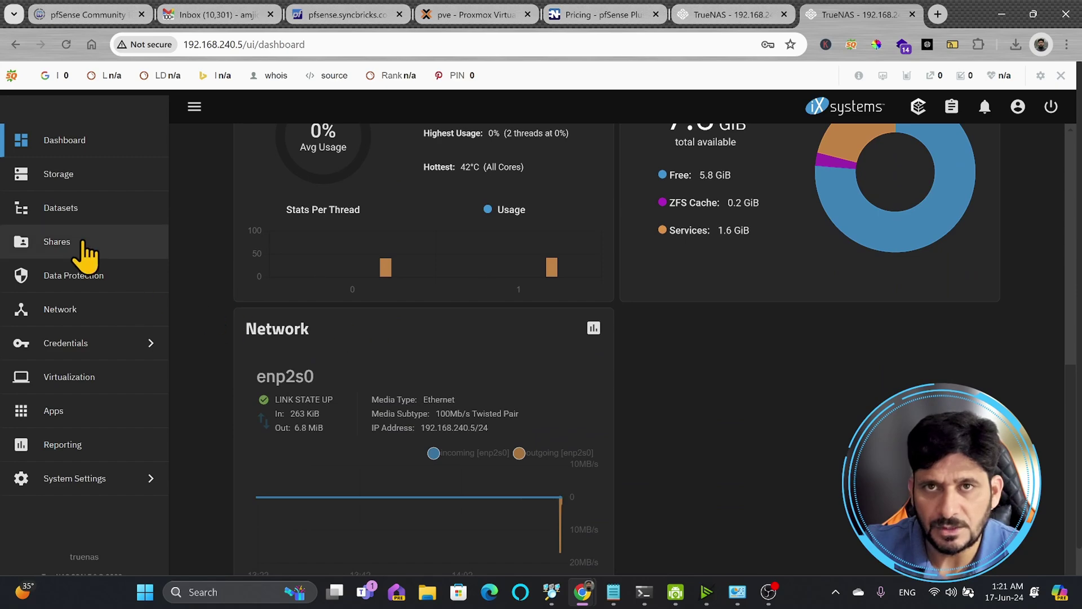
pyautogui.click(81, 183)
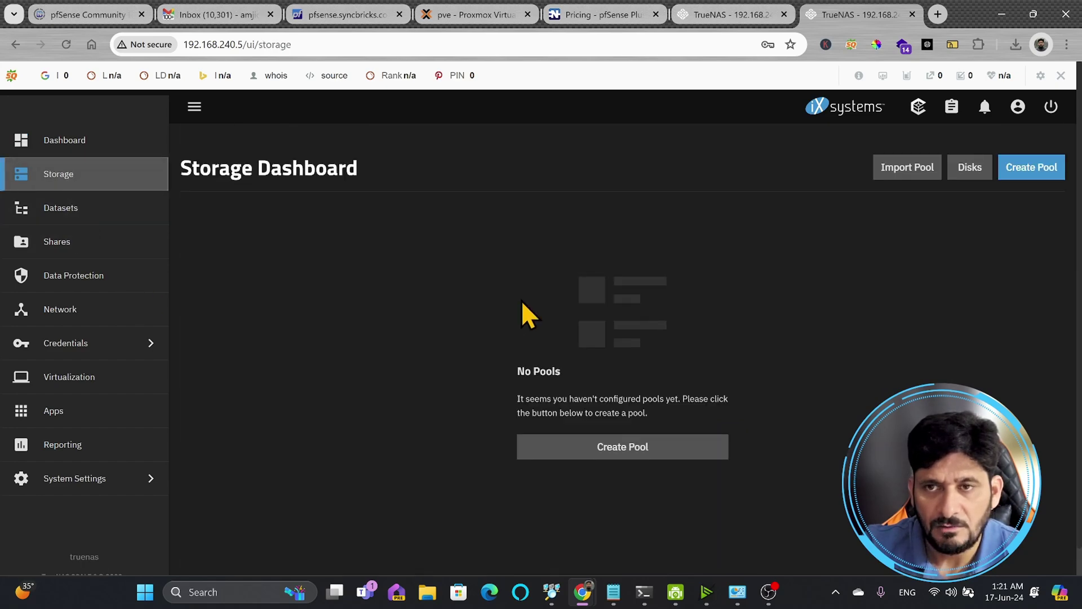
pyautogui.click(902, 177)
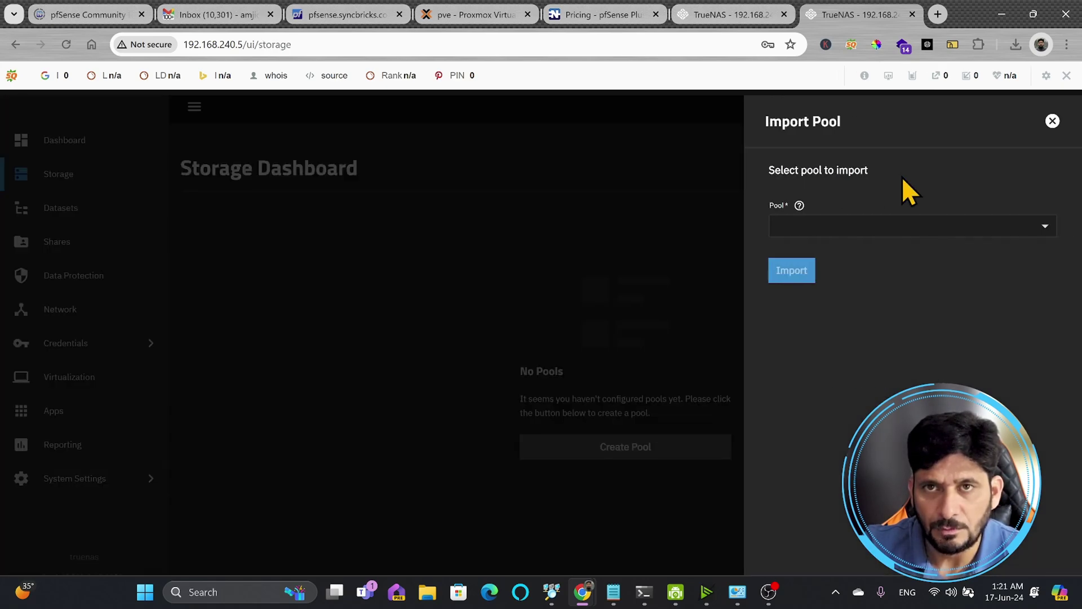